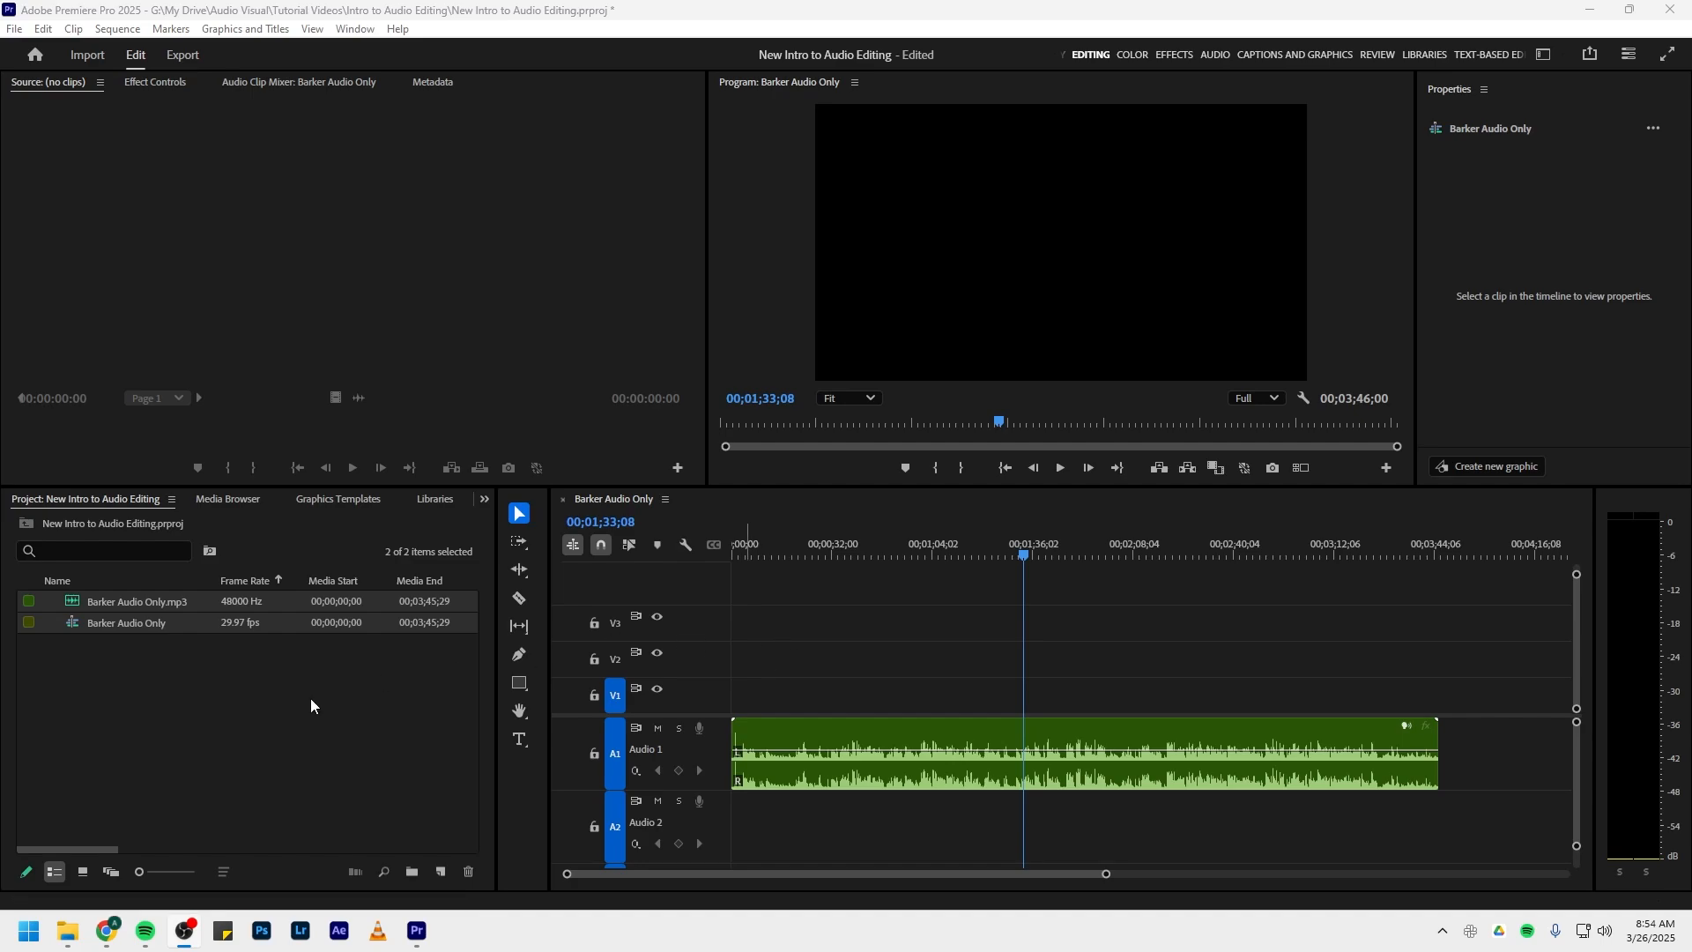
{"action": "left_click", "coordinate": [29, 932]}
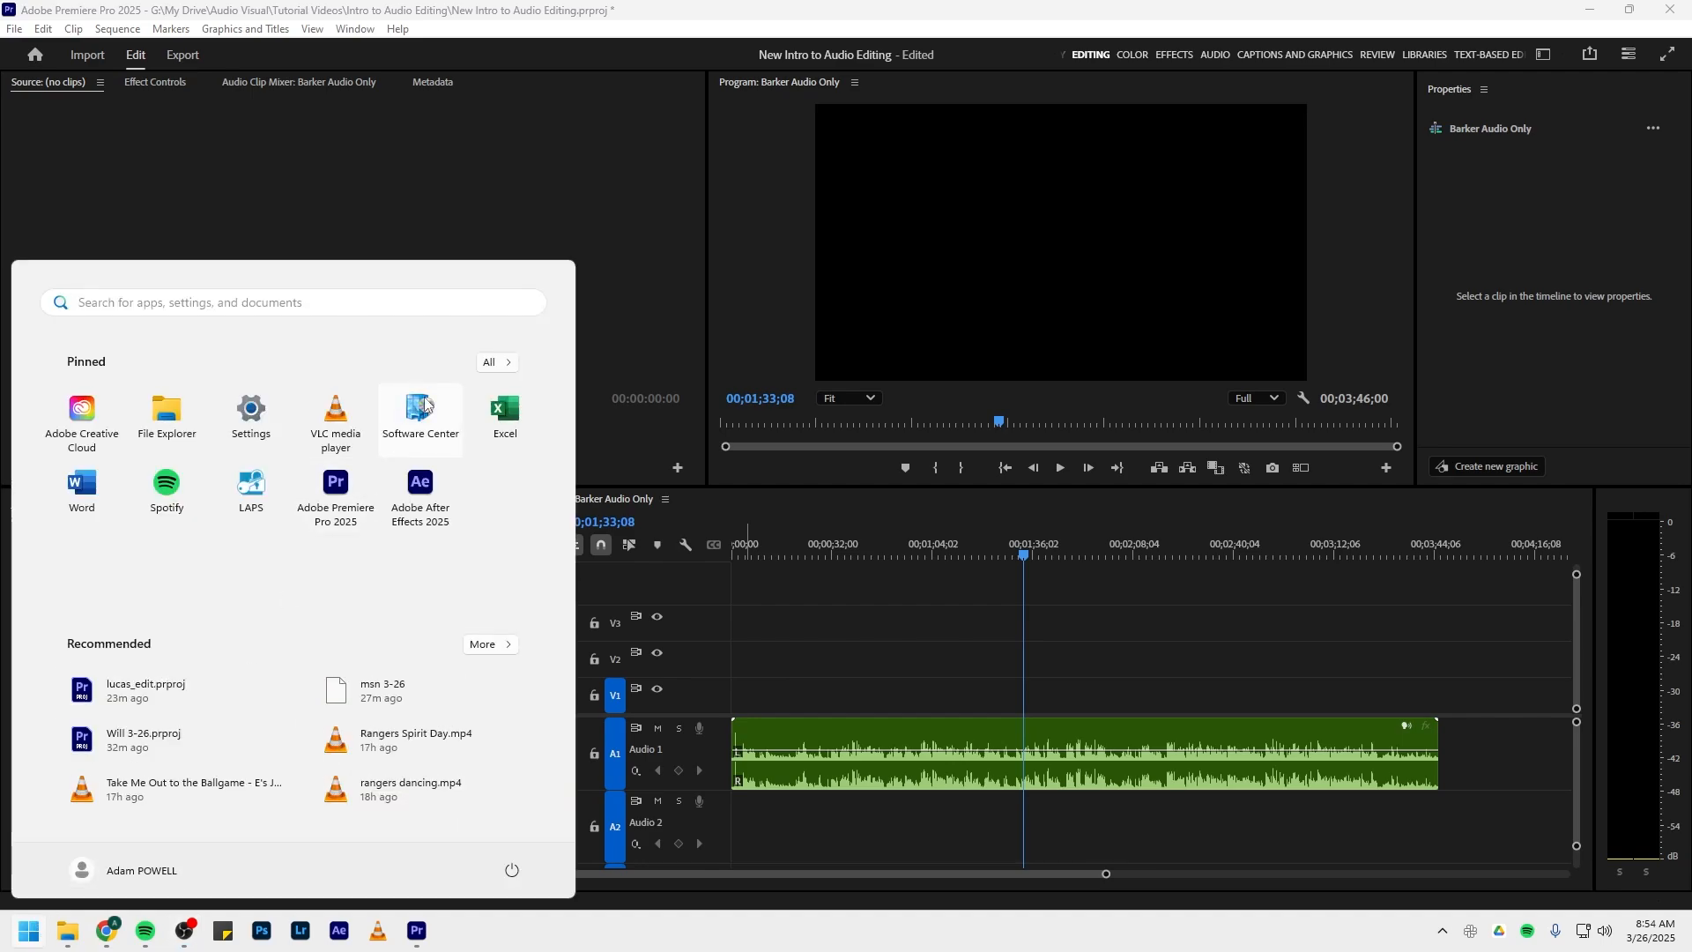
{"action": "left_click", "coordinate": [495, 363]}
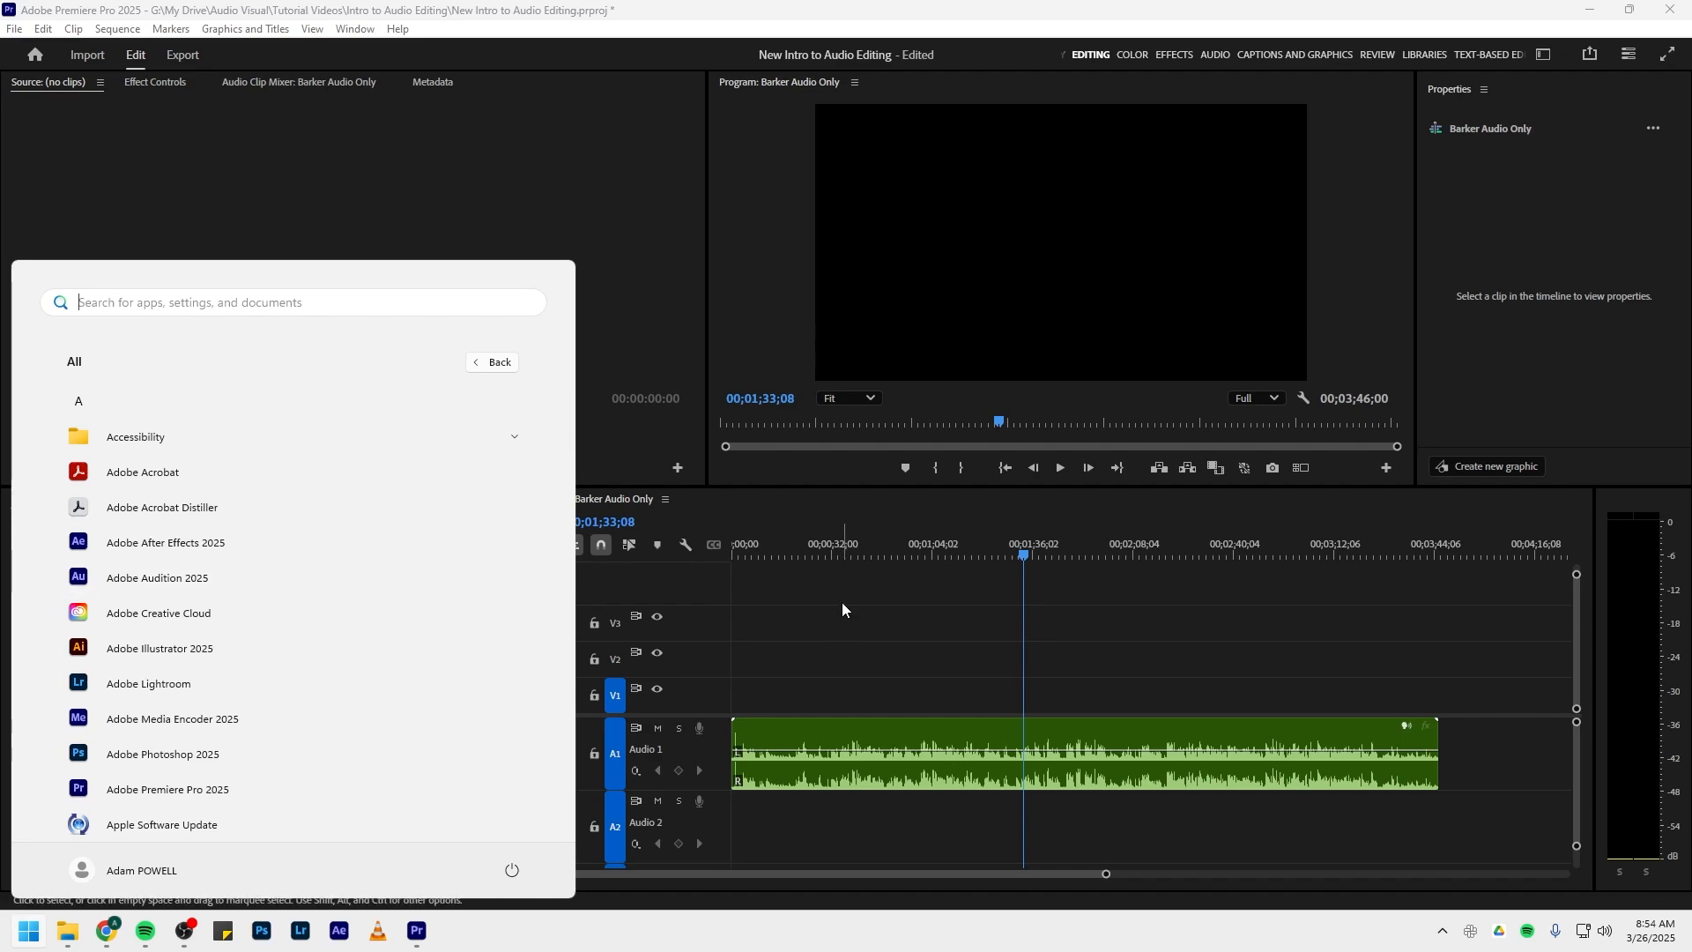
{"action": "left_click", "coordinate": [829, 548]}
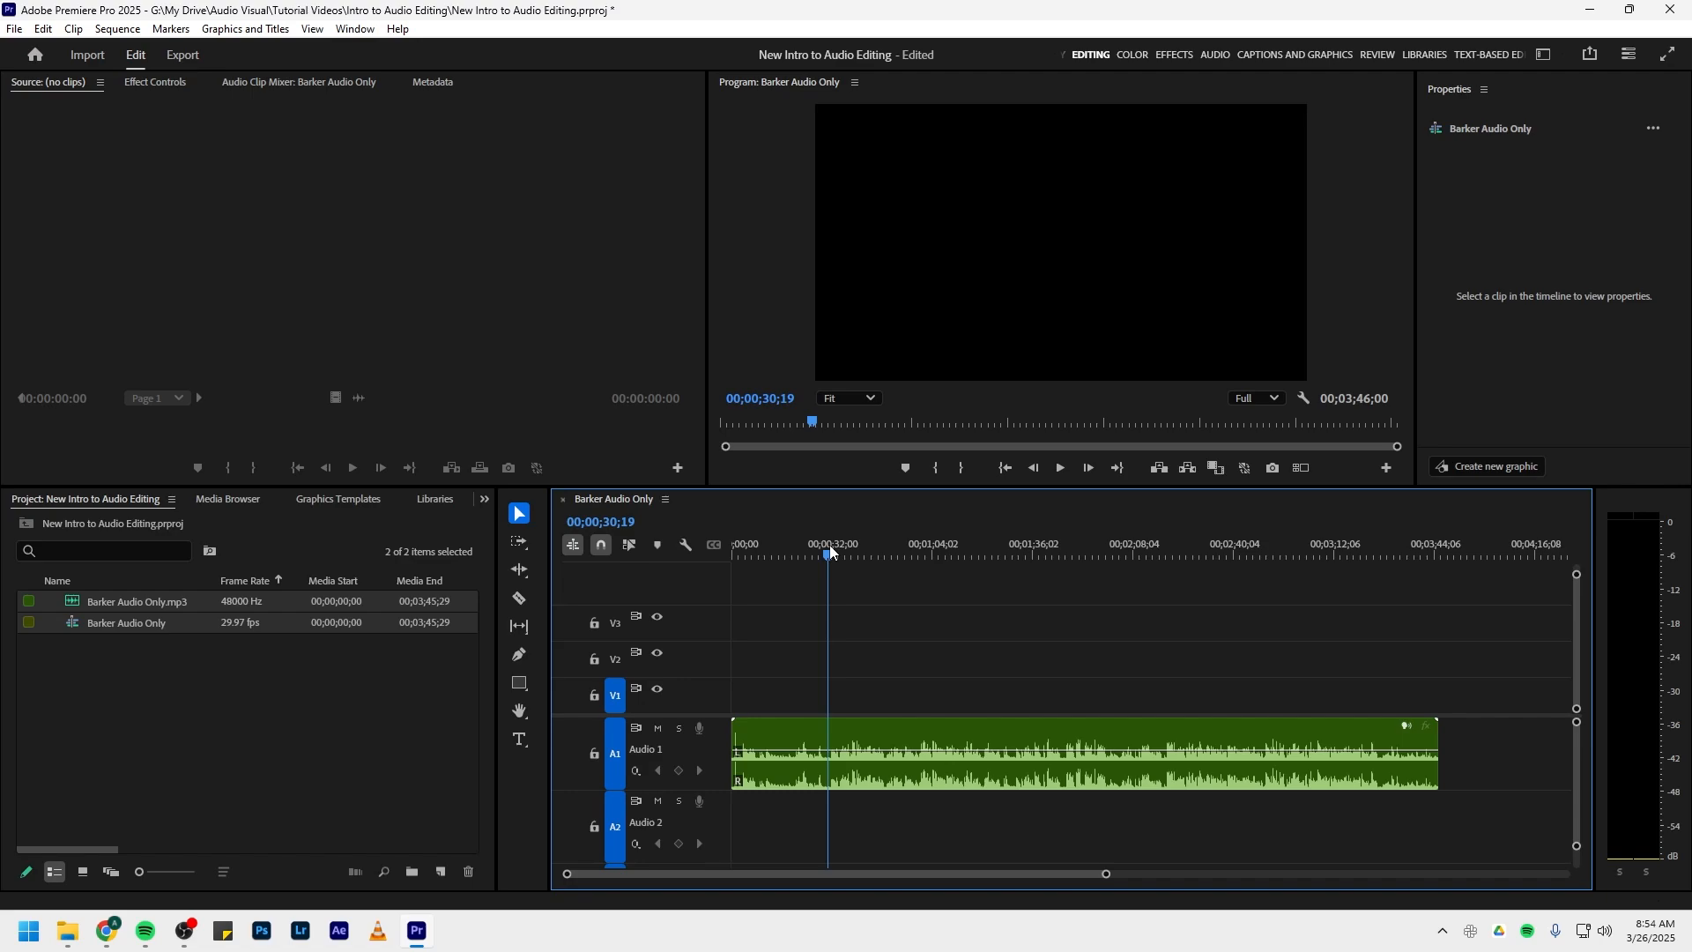
{"action": "left_click_drag", "start_coordinate": [829, 544], "coordinate": [774, 547]}
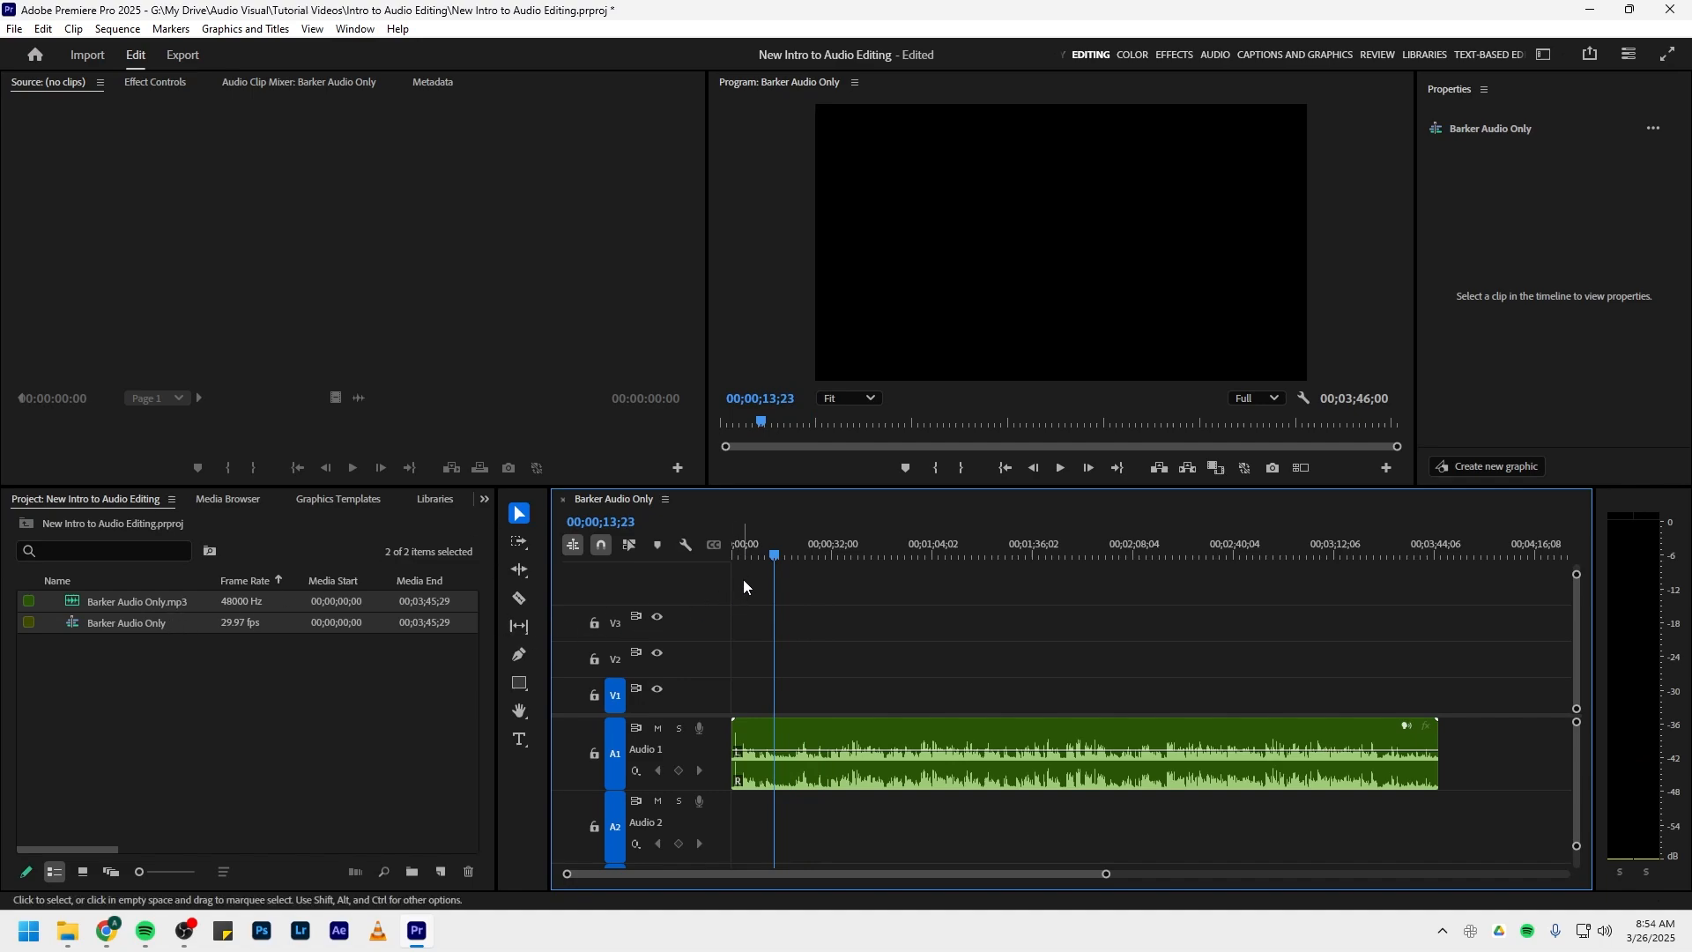
{"action": "left_click_drag", "start_coordinate": [770, 552], "coordinate": [802, 558]}
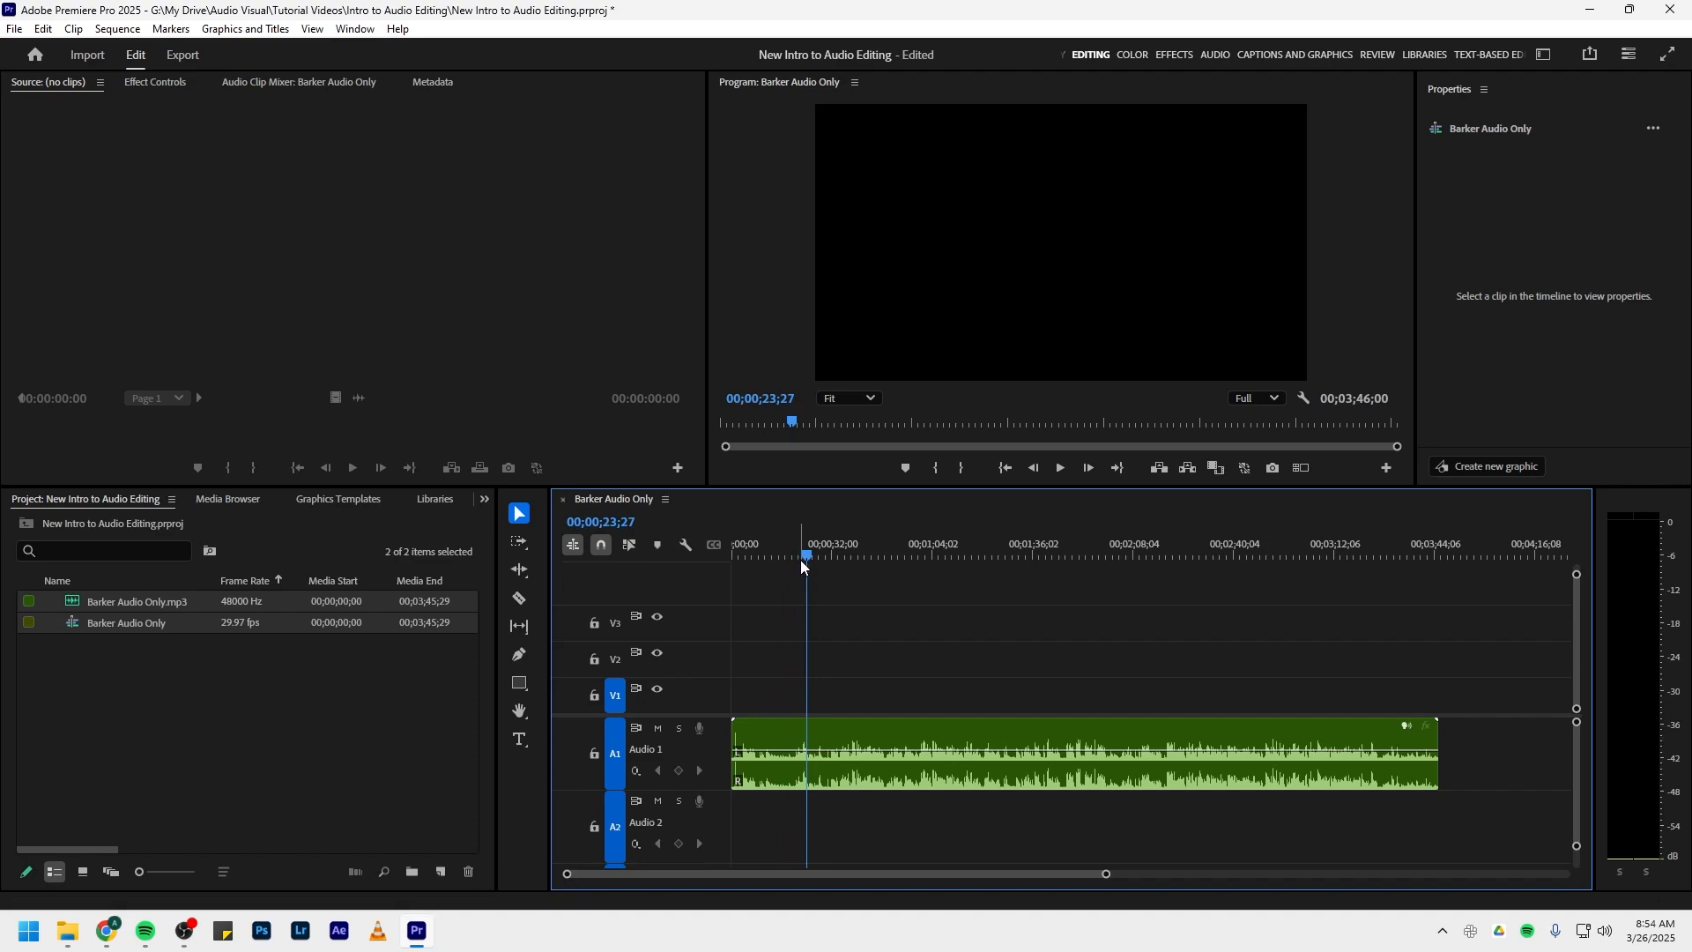
{"action": "left_click_drag", "start_coordinate": [804, 553], "coordinate": [767, 554]}
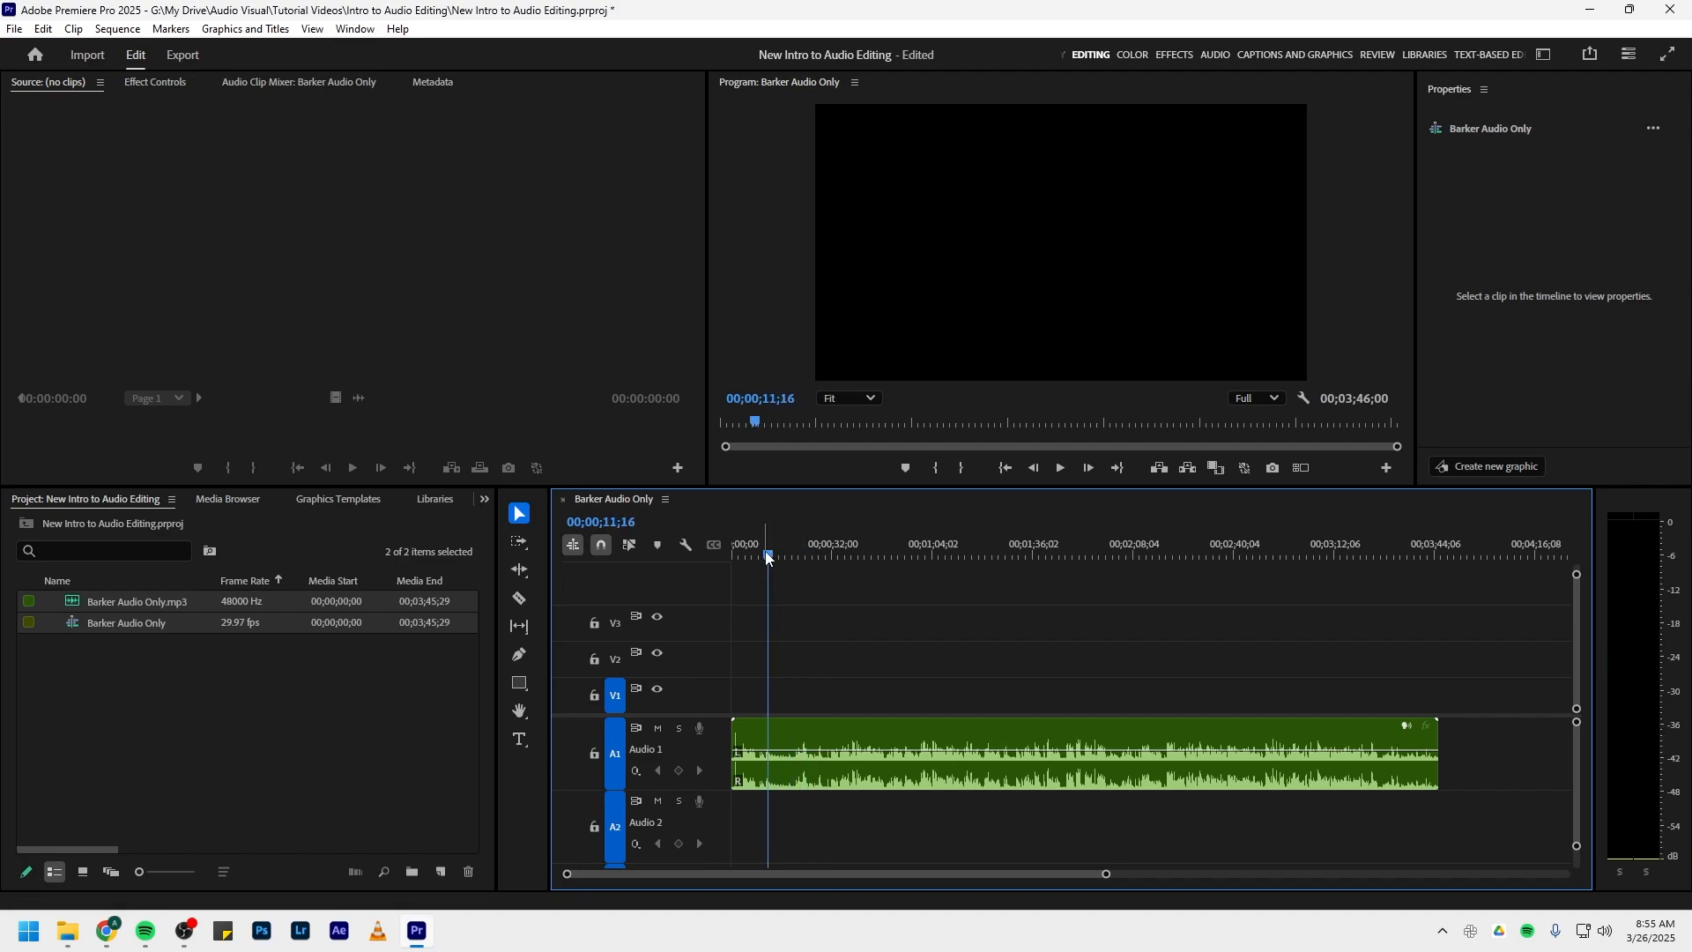
- Switch to the Audio workspace with the Barker audio clip selected and check that Essential Sound is enabled
{"action": "left_click", "coordinate": [791, 734]}
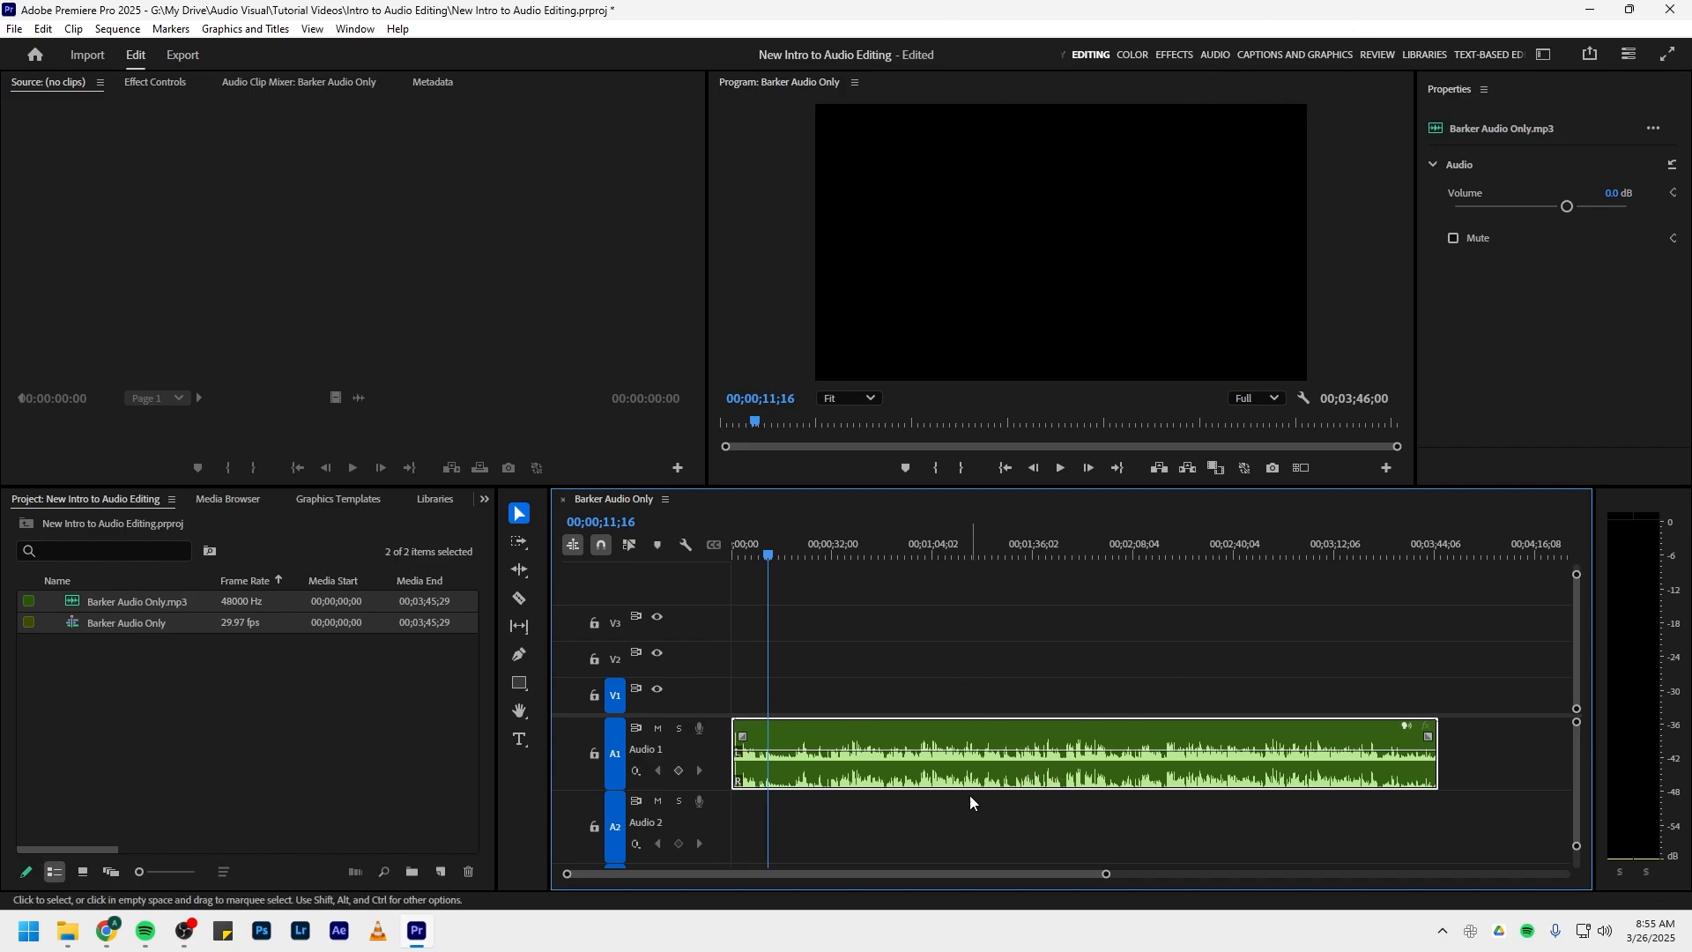
{"action": "left_click", "coordinate": [1215, 55]}
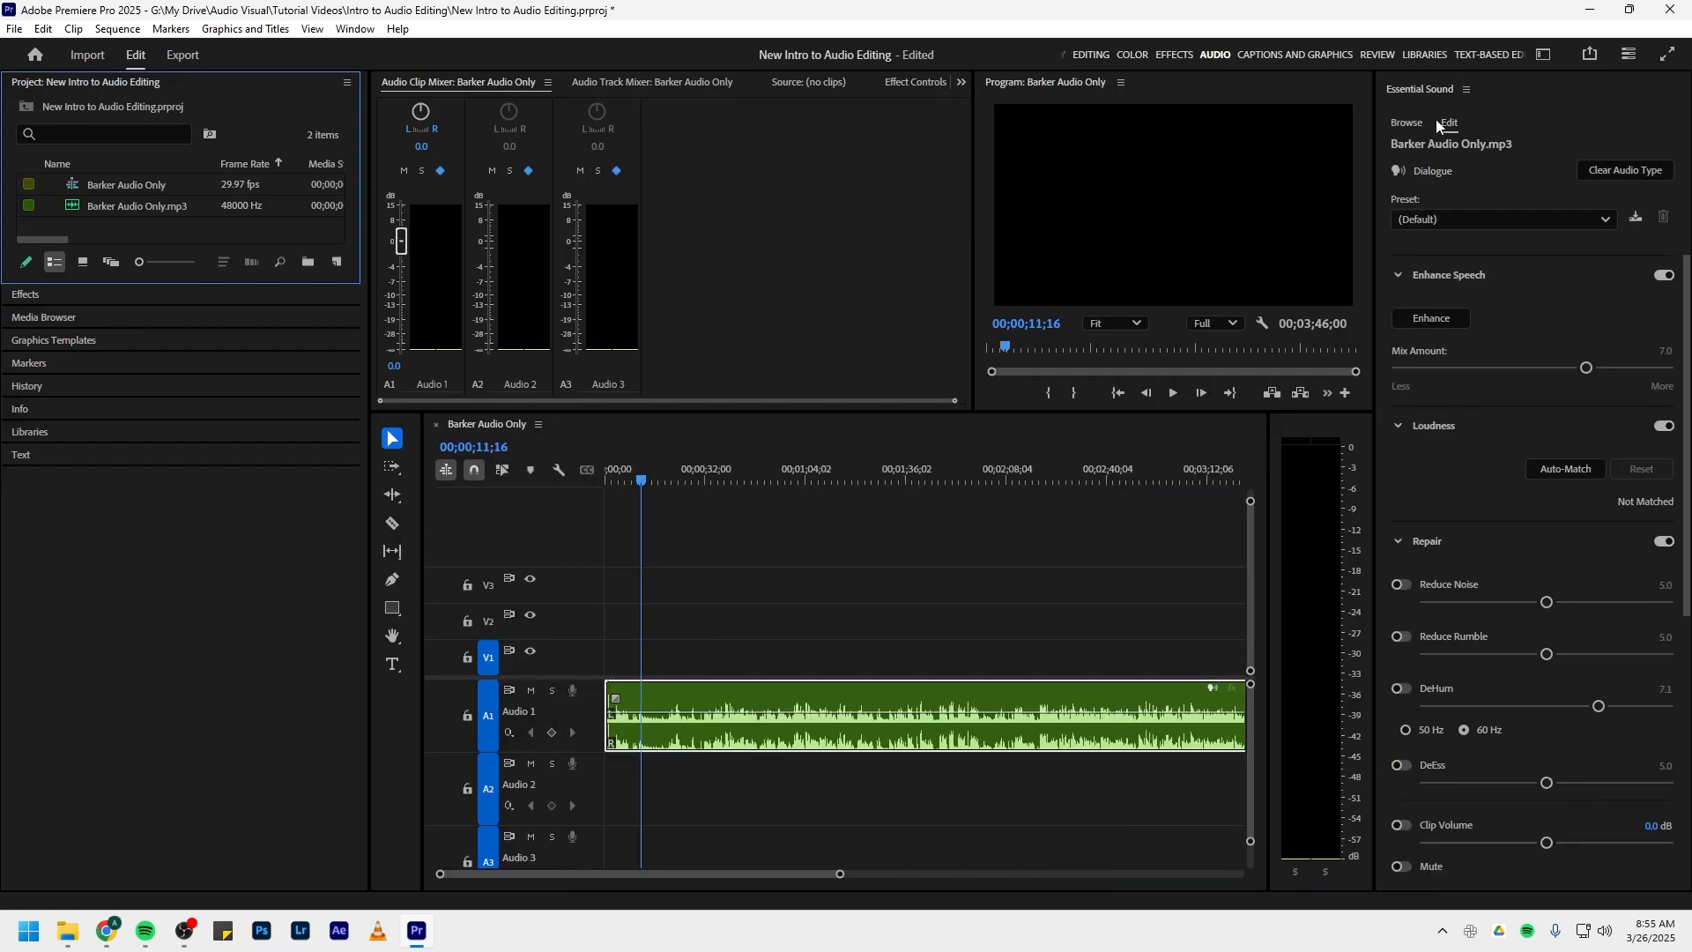
{"action": "left_click", "coordinate": [351, 29]}
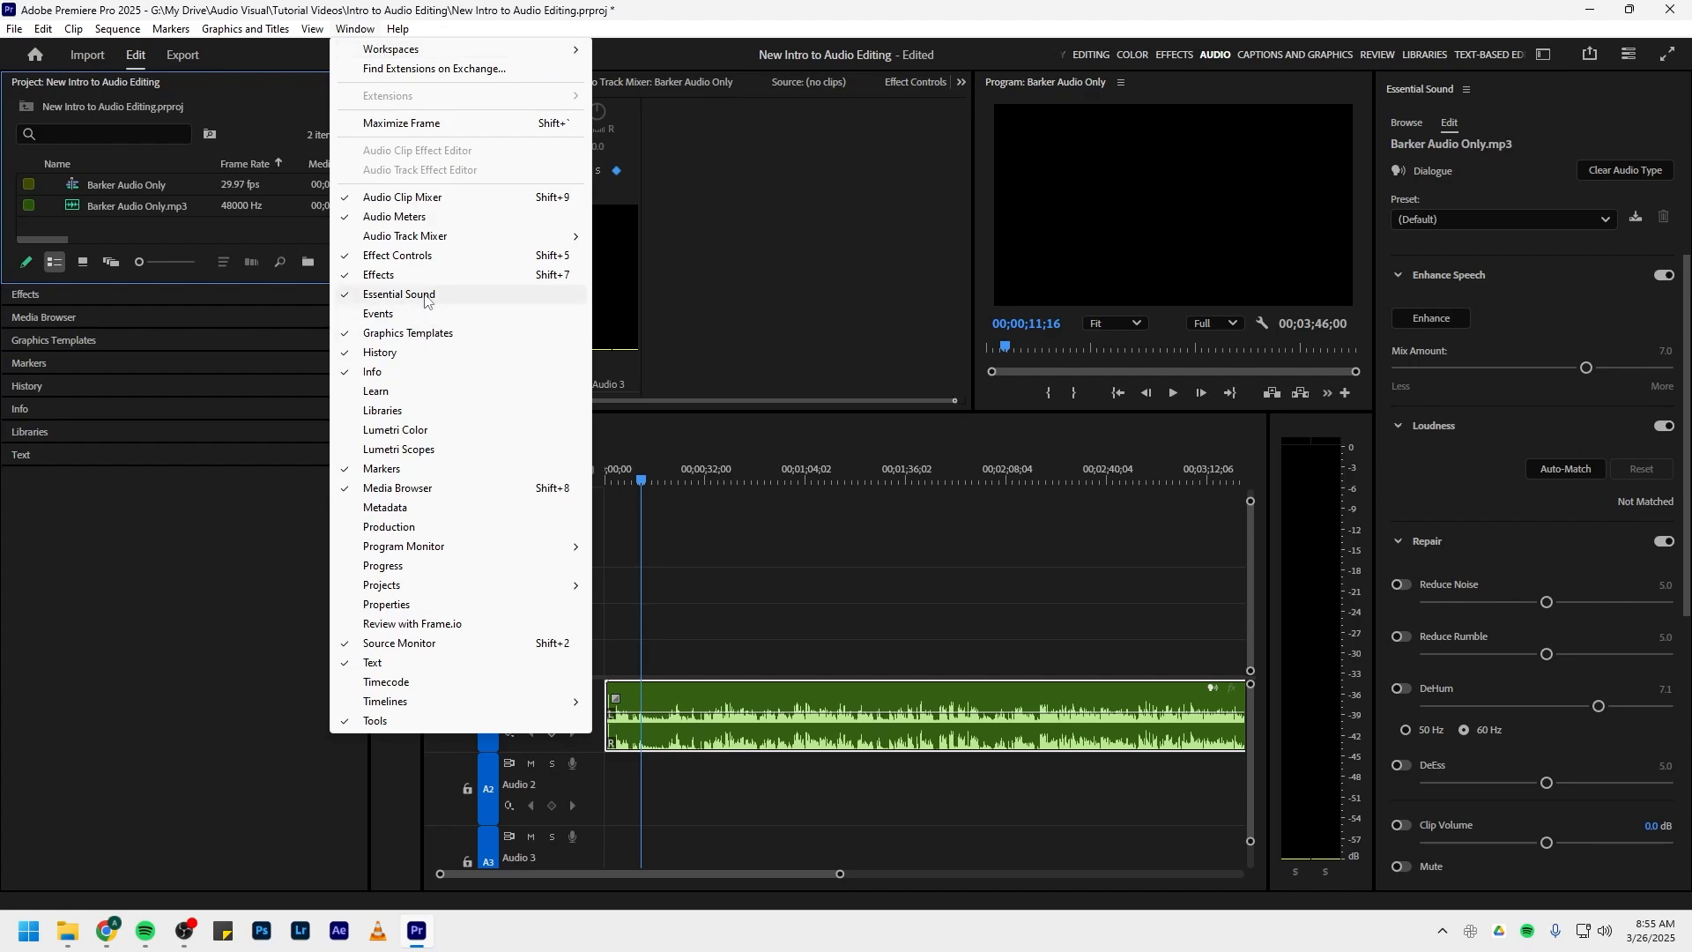
{"action": "left_click", "coordinate": [813, 608]}
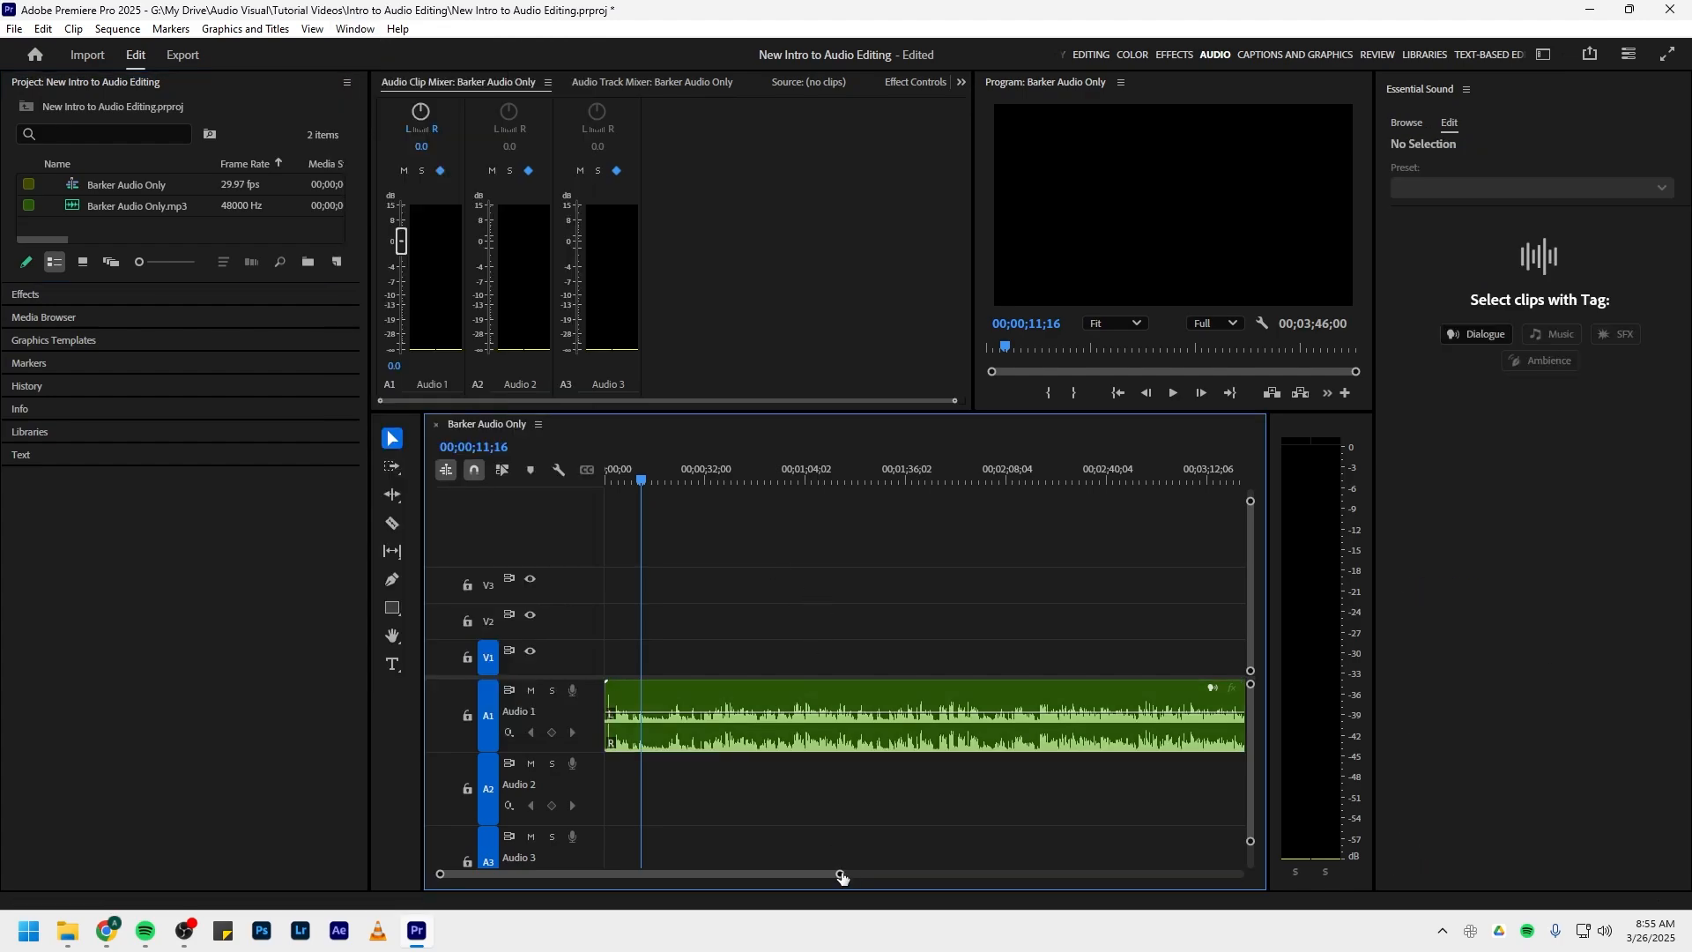
- Clear the audio type of the Barker clip on Audio 1 and tag it again as Dialogue
{"action": "left_click_drag", "start_coordinate": [634, 476], "coordinate": [608, 483]}
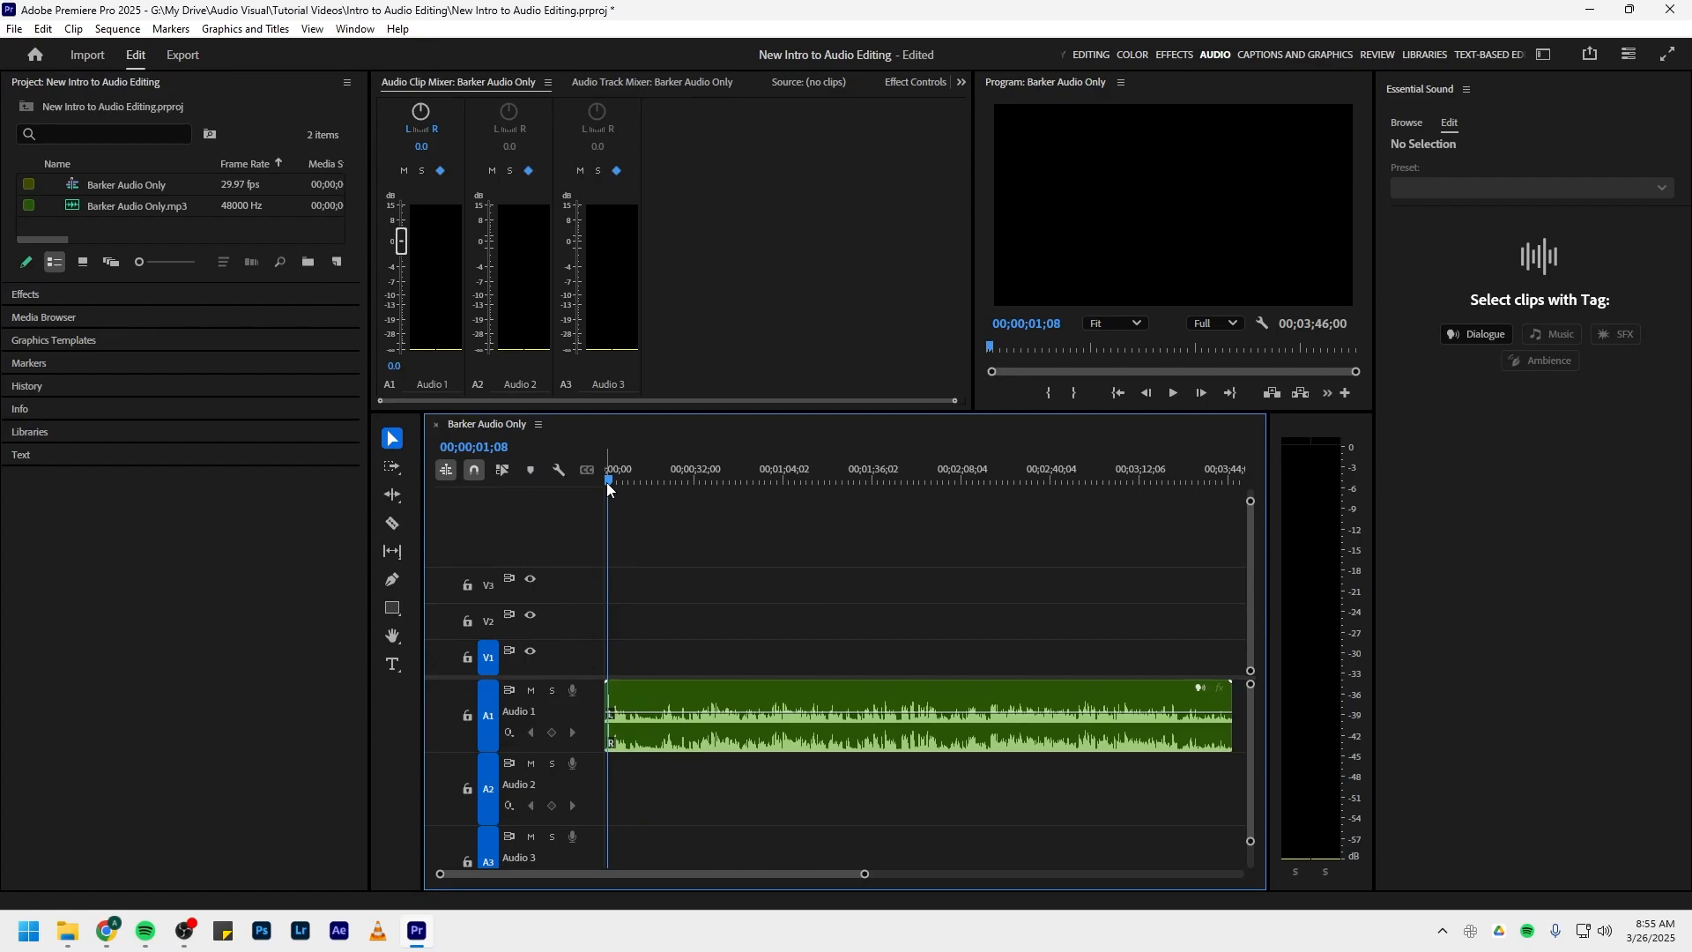
{"action": "left_click", "coordinate": [699, 740]}
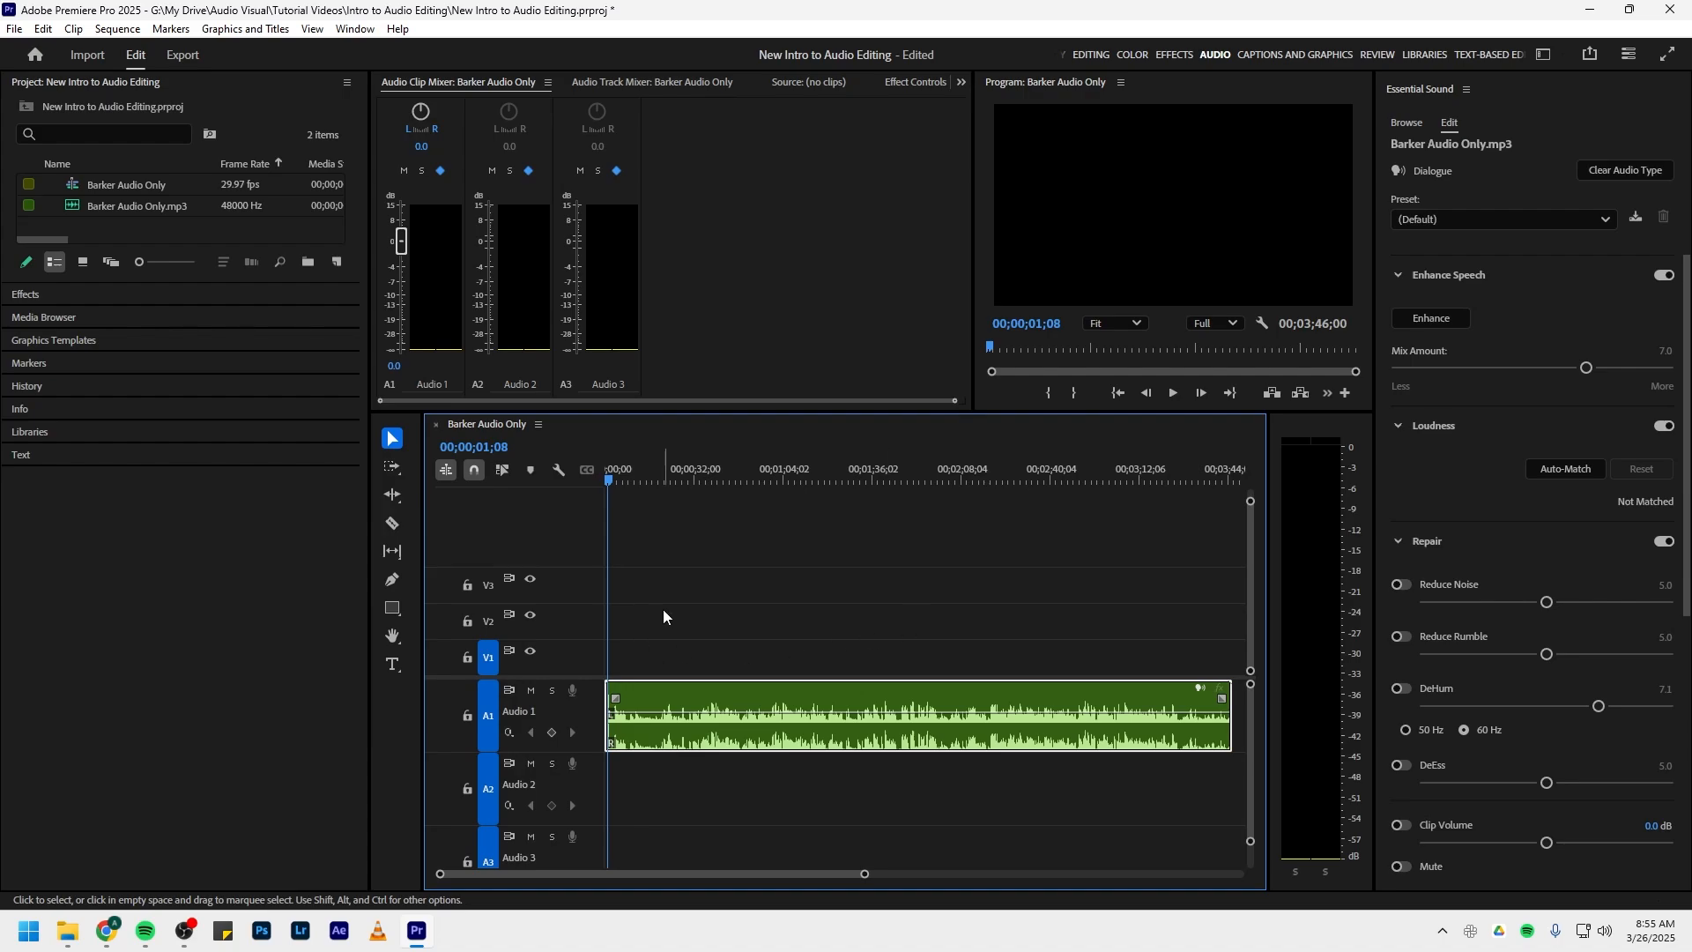
{"action": "left_click", "coordinate": [1609, 178]}
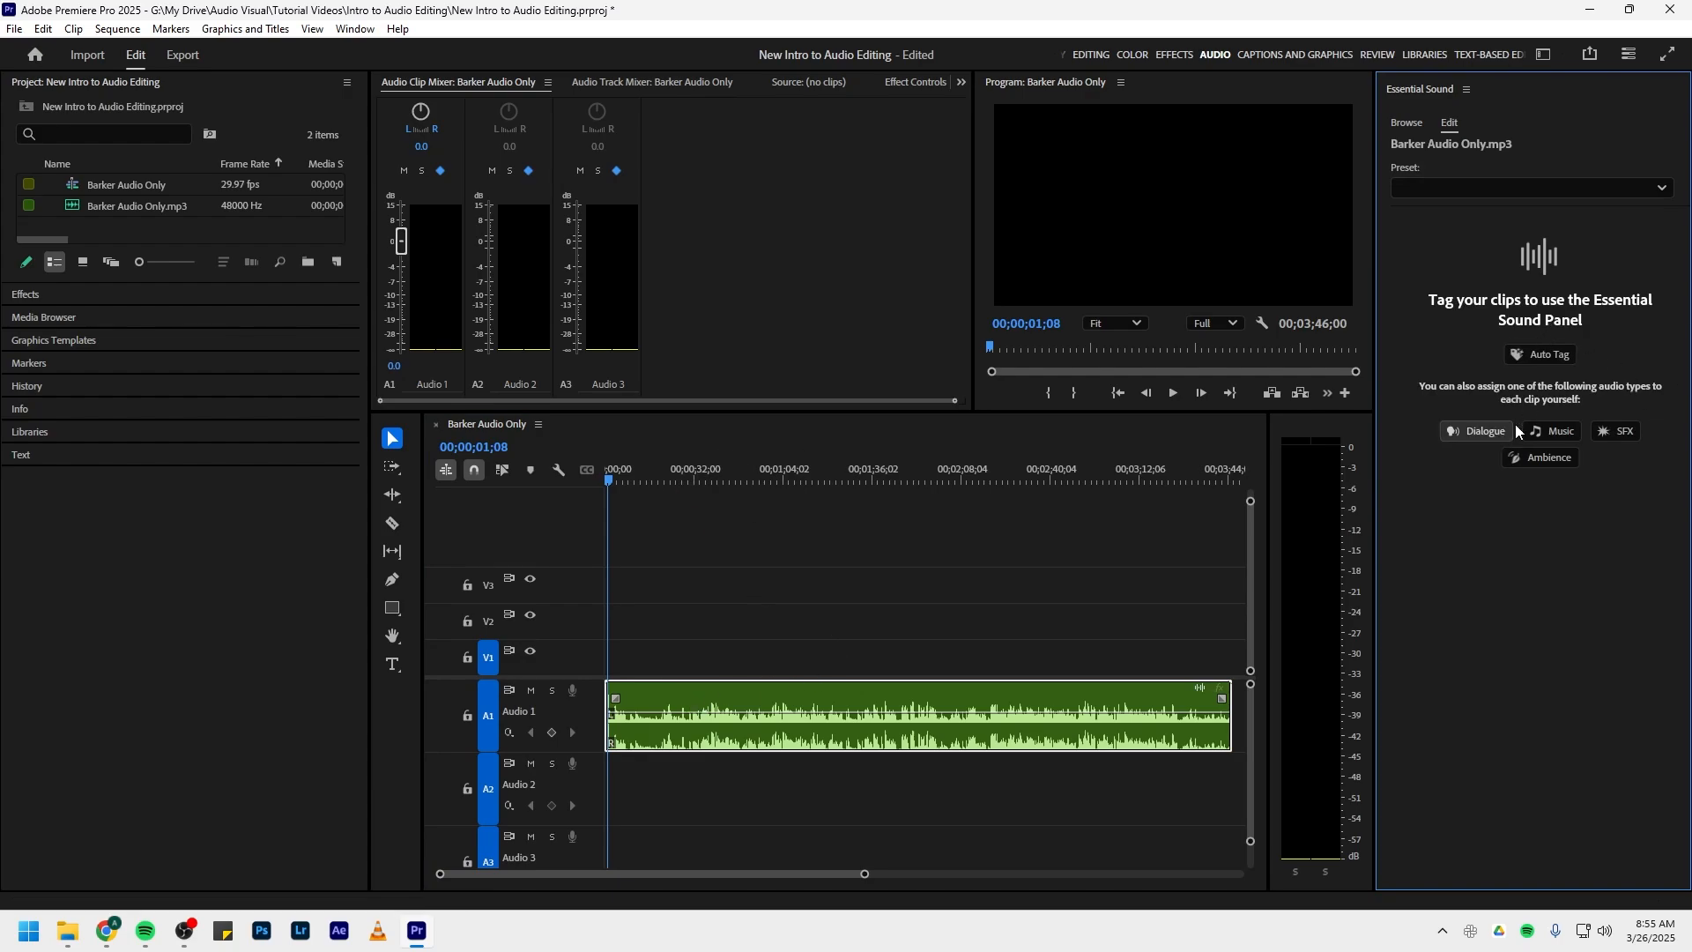
{"action": "left_click", "coordinate": [1486, 432]}
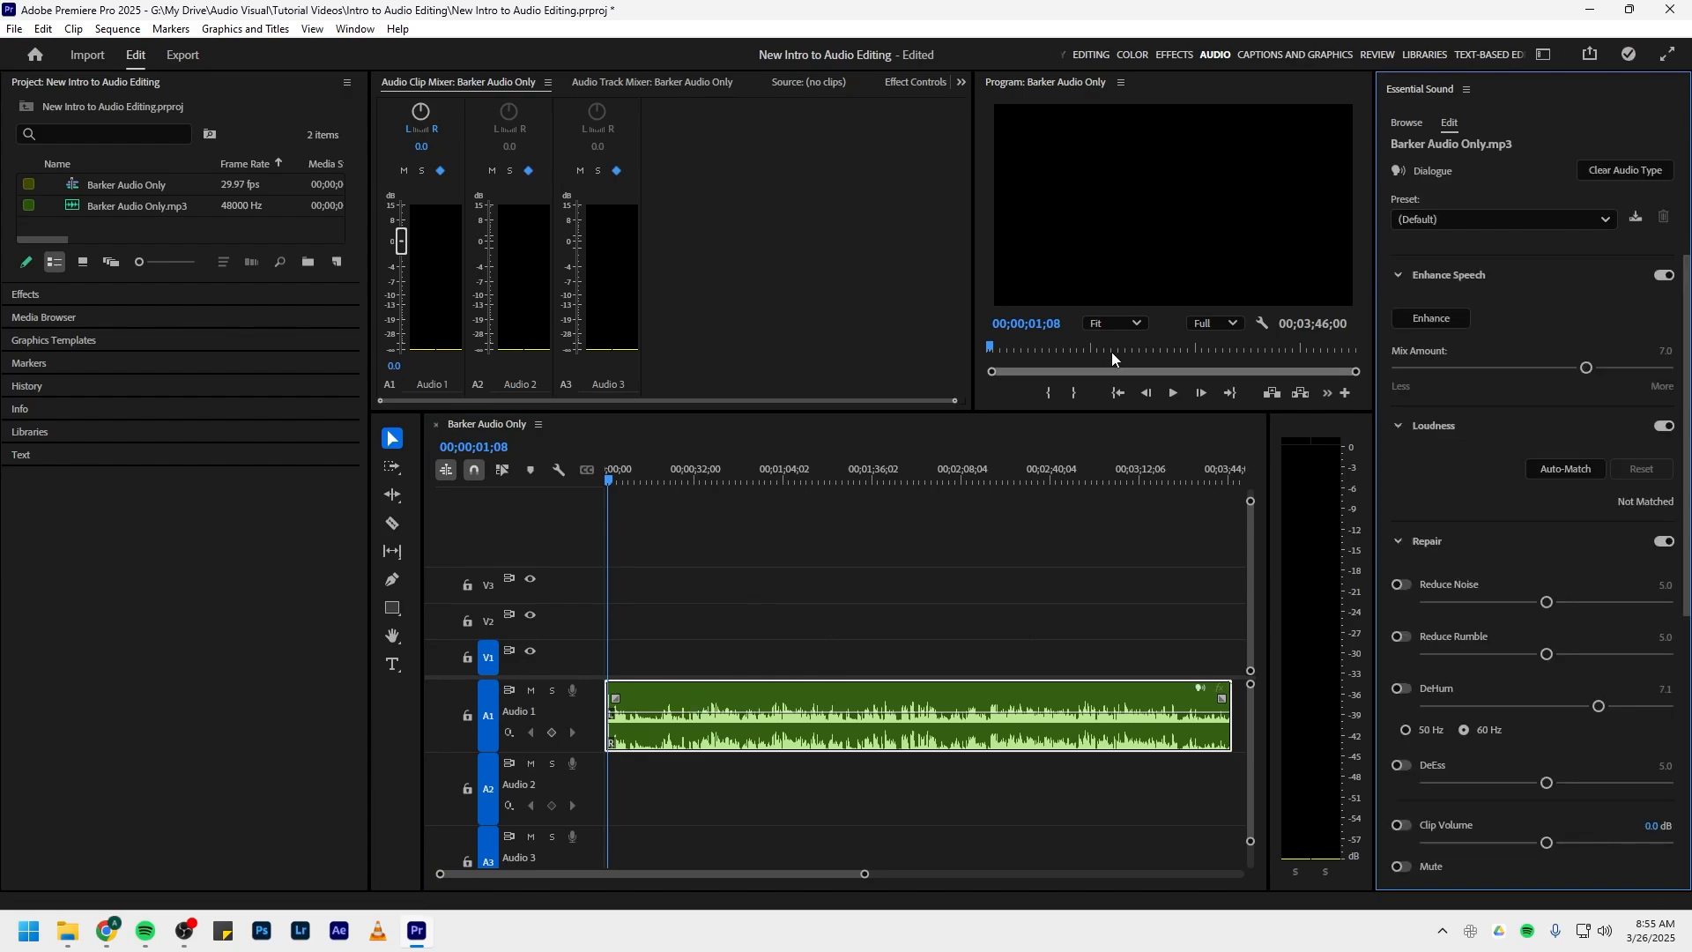
- Apply the Balanced High Tone Voice preset to the dialogue clip, compare it with the default by undoing and redoing, and review its settings
{"action": "left_click", "coordinate": [1500, 219]}
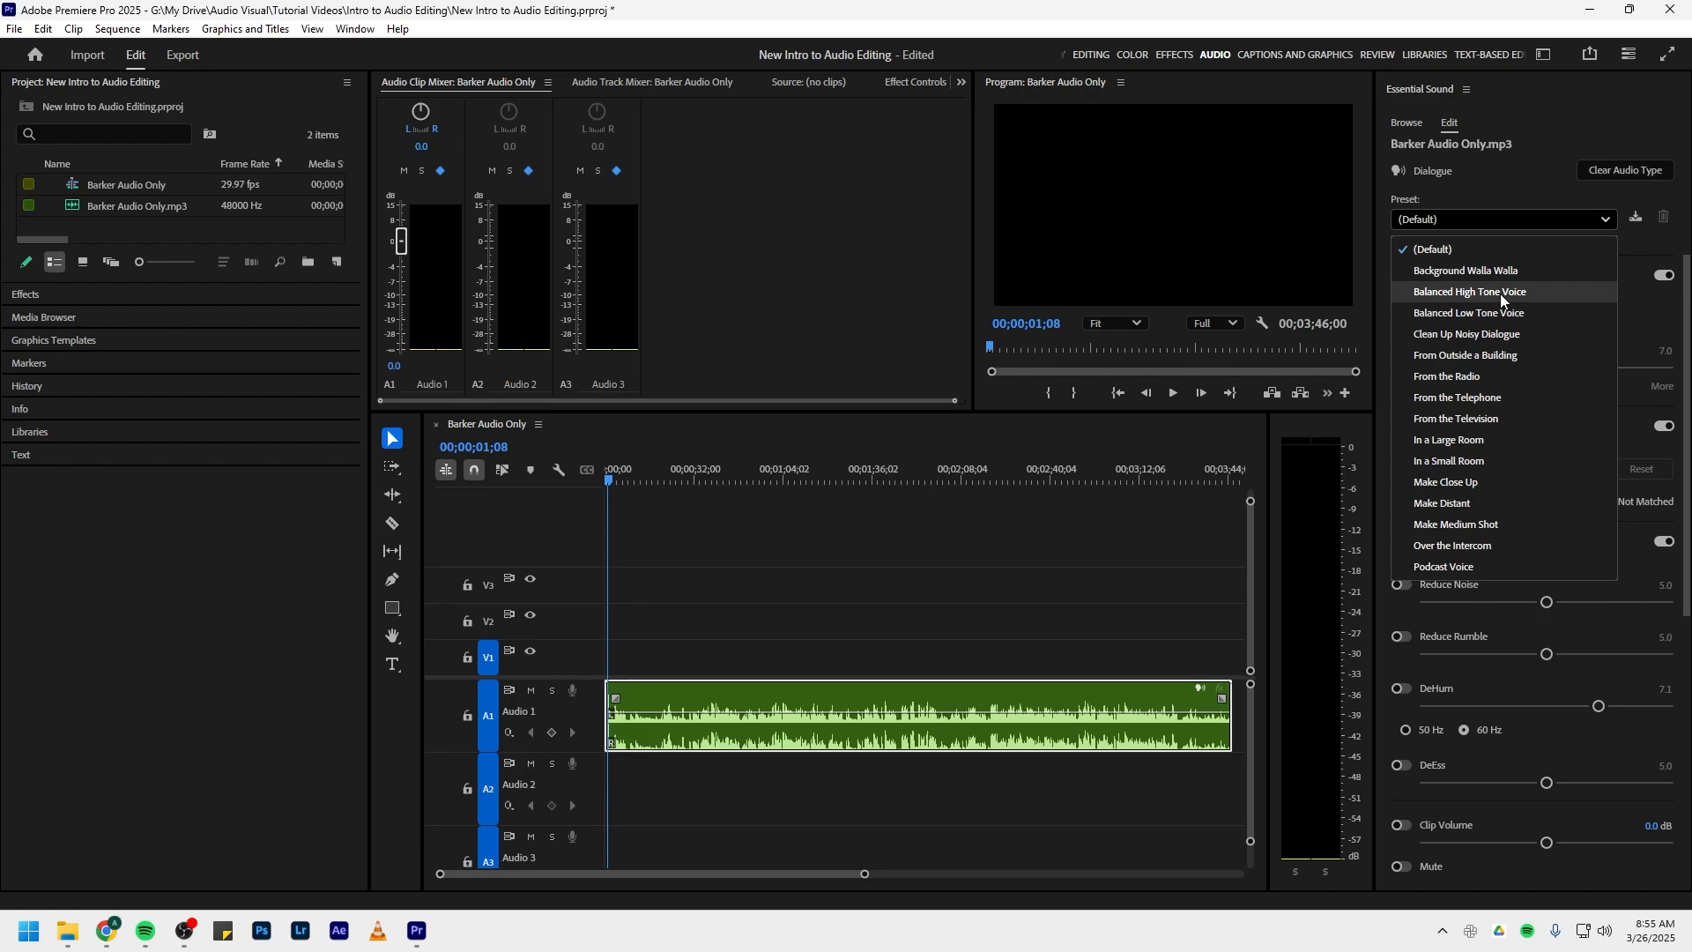
{"action": "left_click", "coordinate": [1500, 293]}
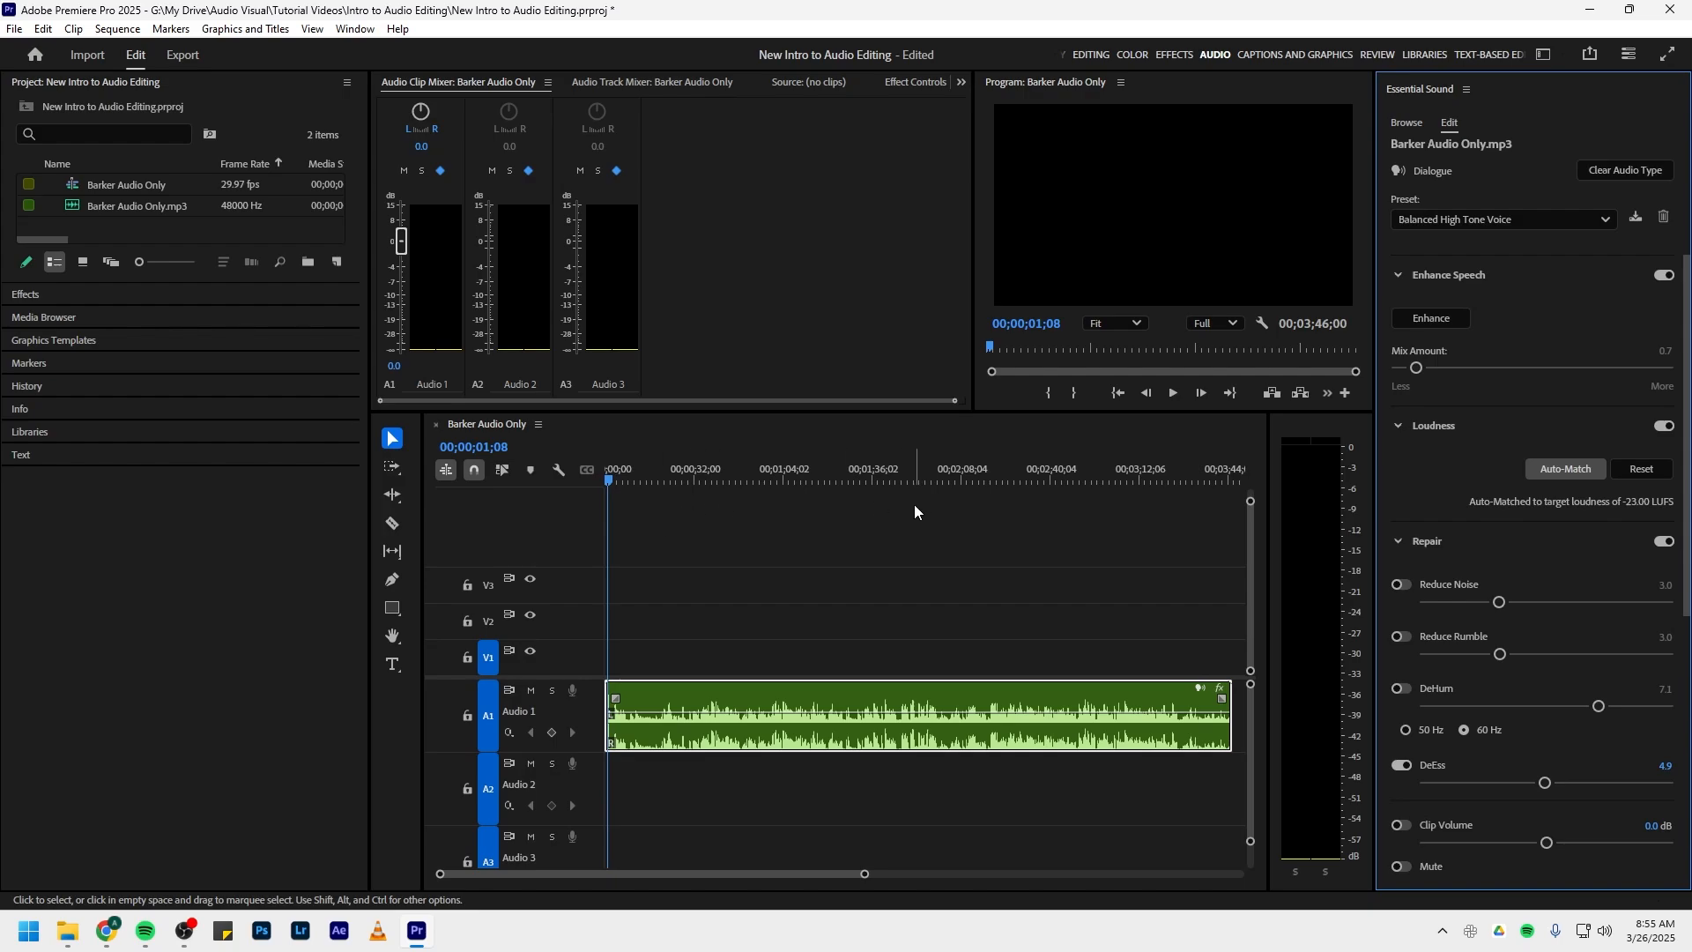
{"action": "key", "text": "ctrl+z"}
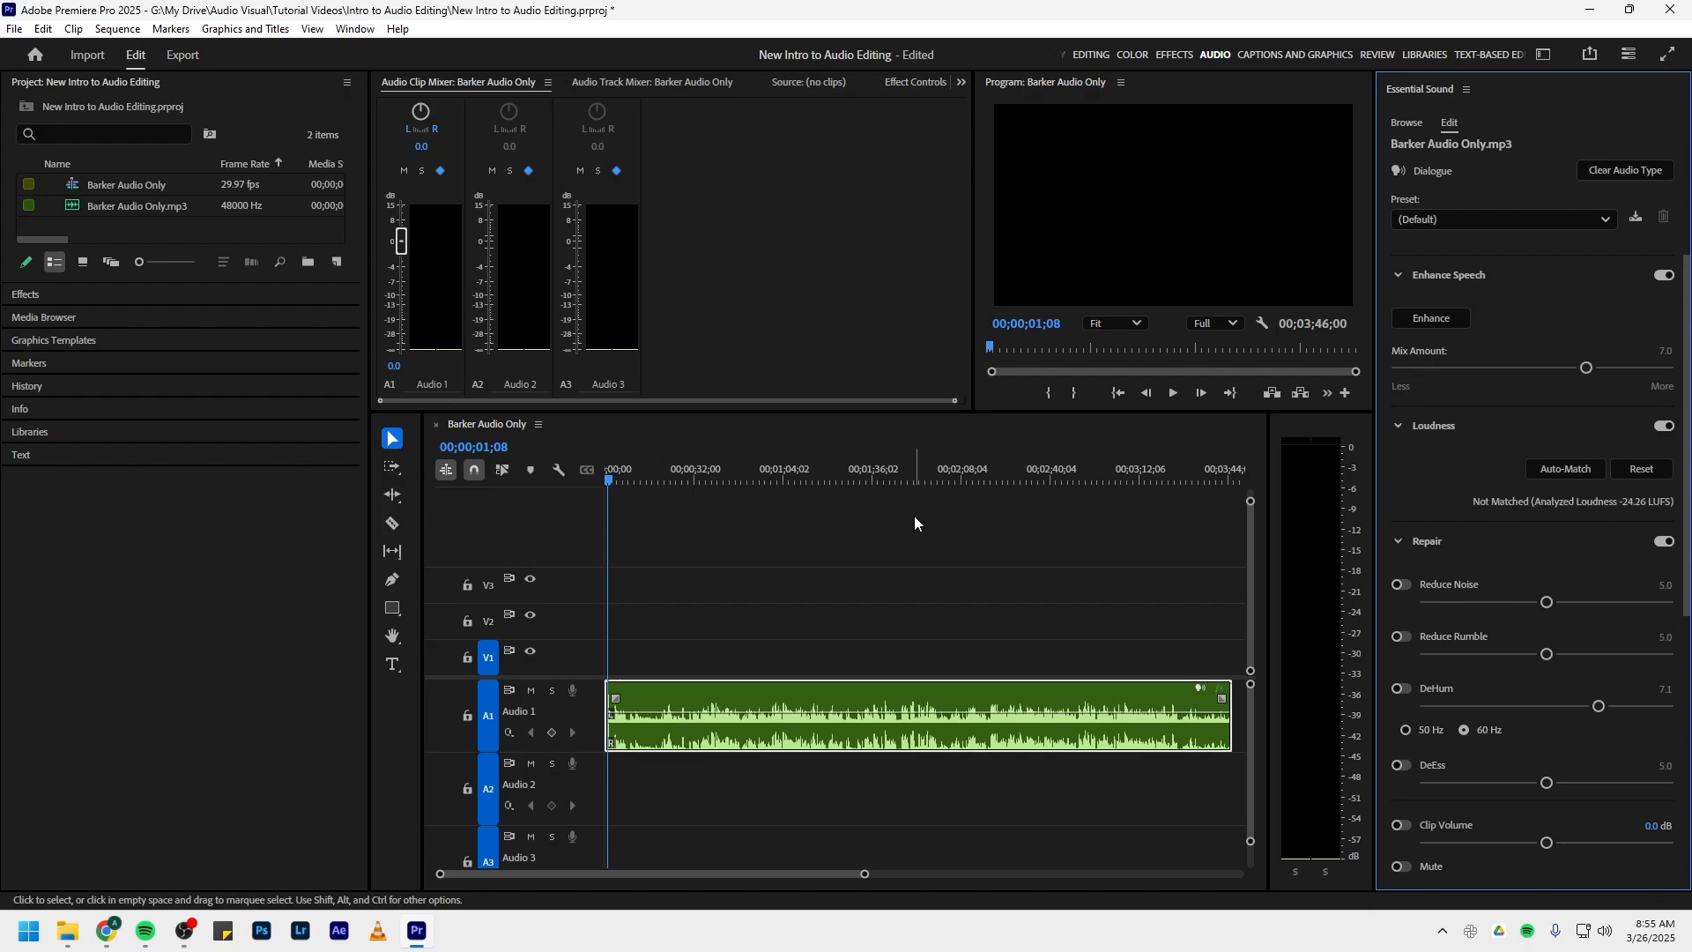
{"action": "key", "text": "ctrl+shift+z"}
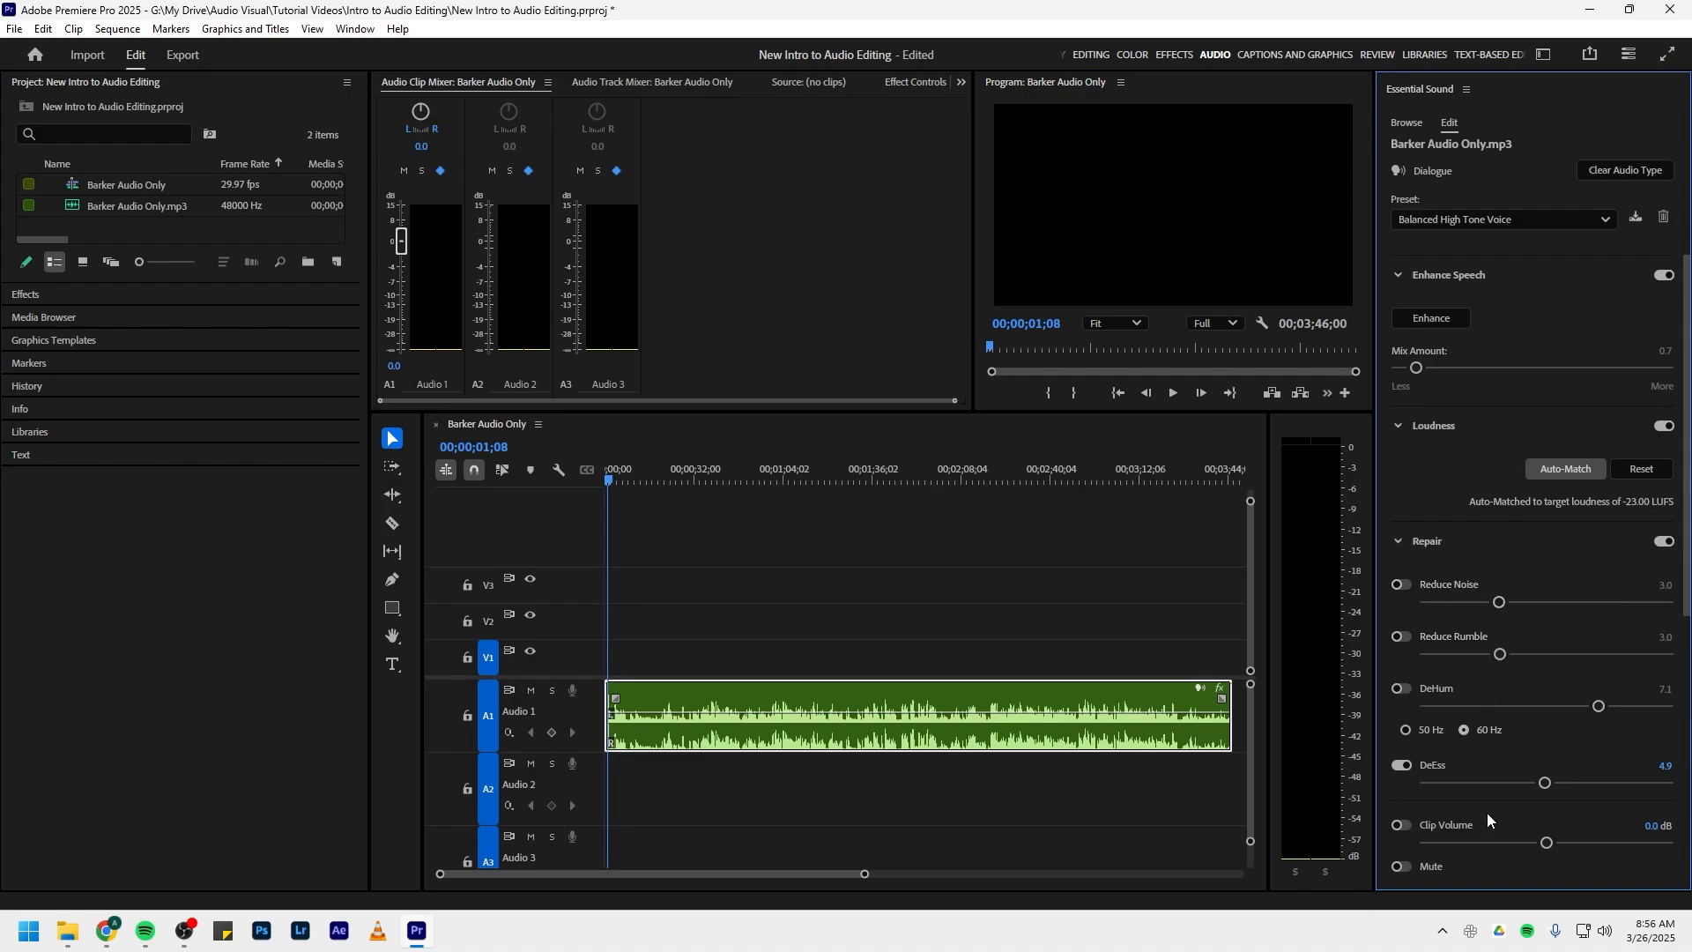
{"action": "scroll", "coordinate": [1512, 667], "scroll_direction": "down", "scroll_amount": 2}
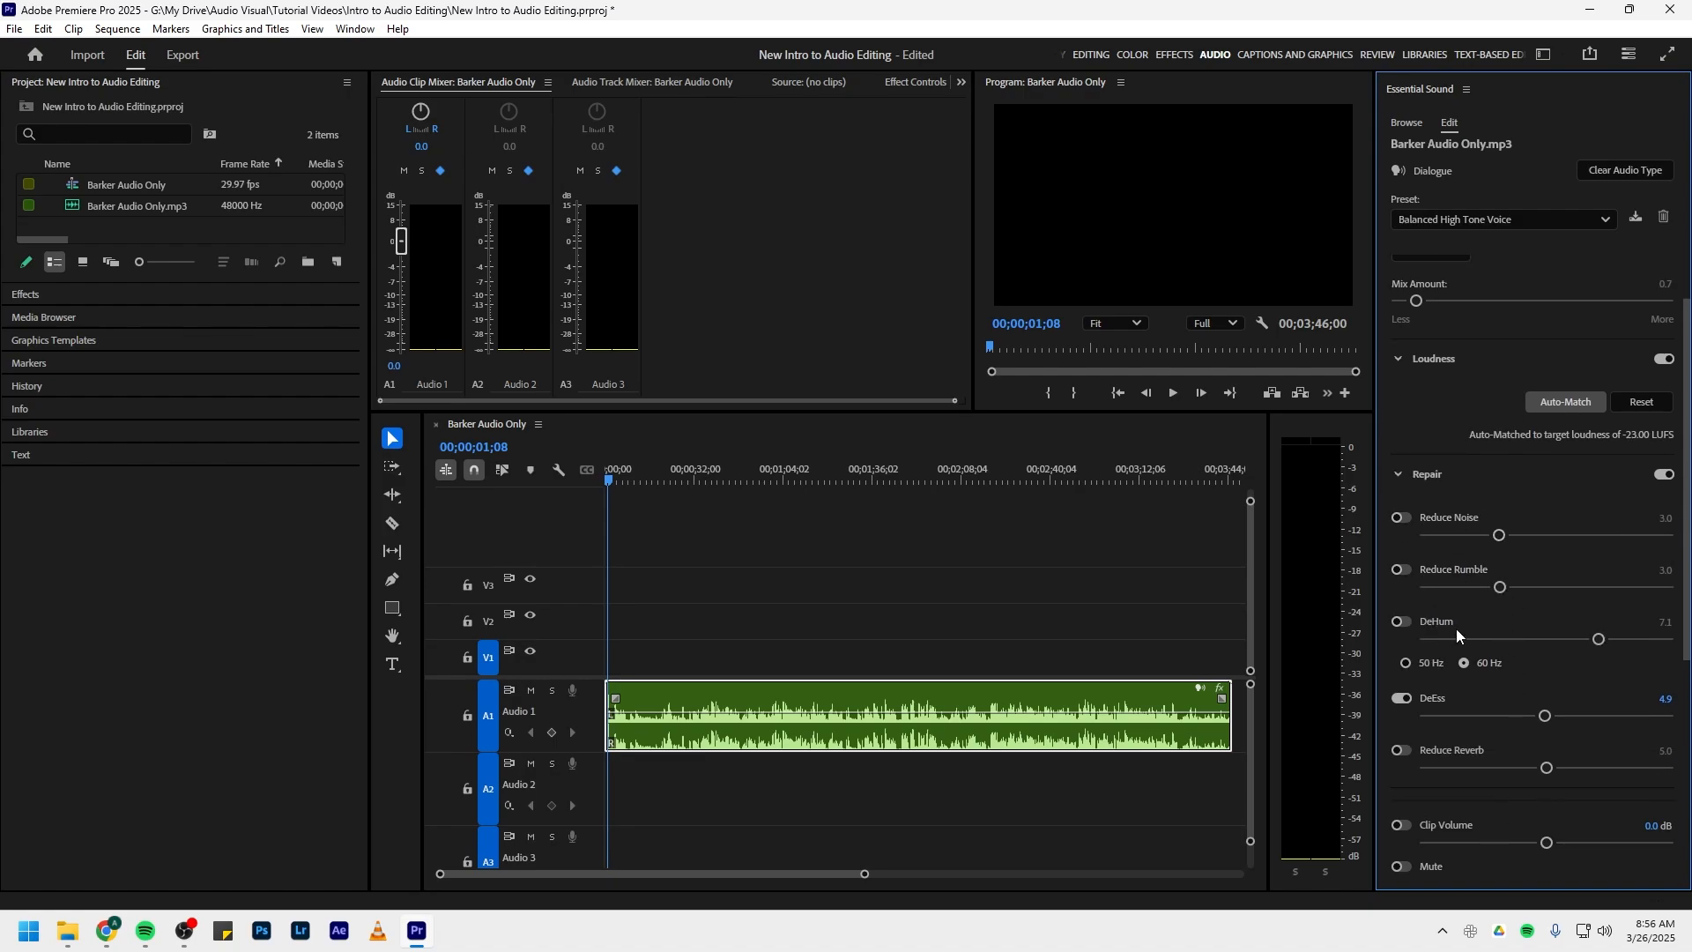
{"action": "scroll", "coordinate": [1475, 620], "scroll_direction": "down", "scroll_amount": 2}
{"action": "scroll", "coordinate": [1475, 620], "scroll_direction": "up", "scroll_amount": 4}
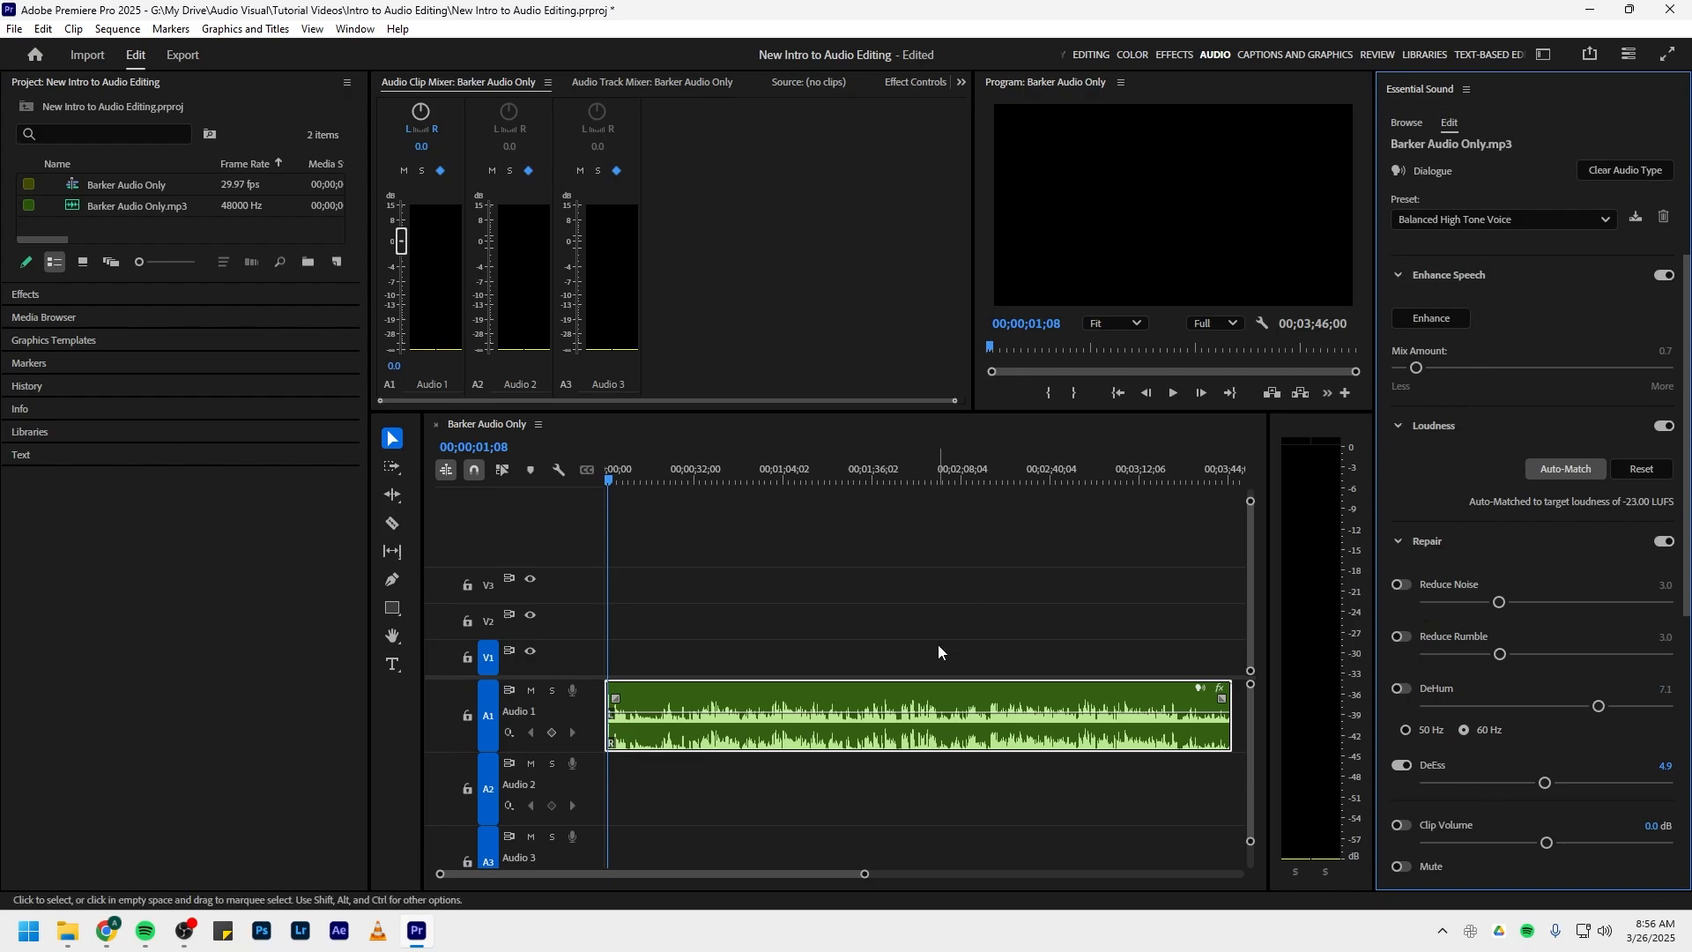
{"action": "left_click_drag", "start_coordinate": [863, 875], "coordinate": [758, 874]}
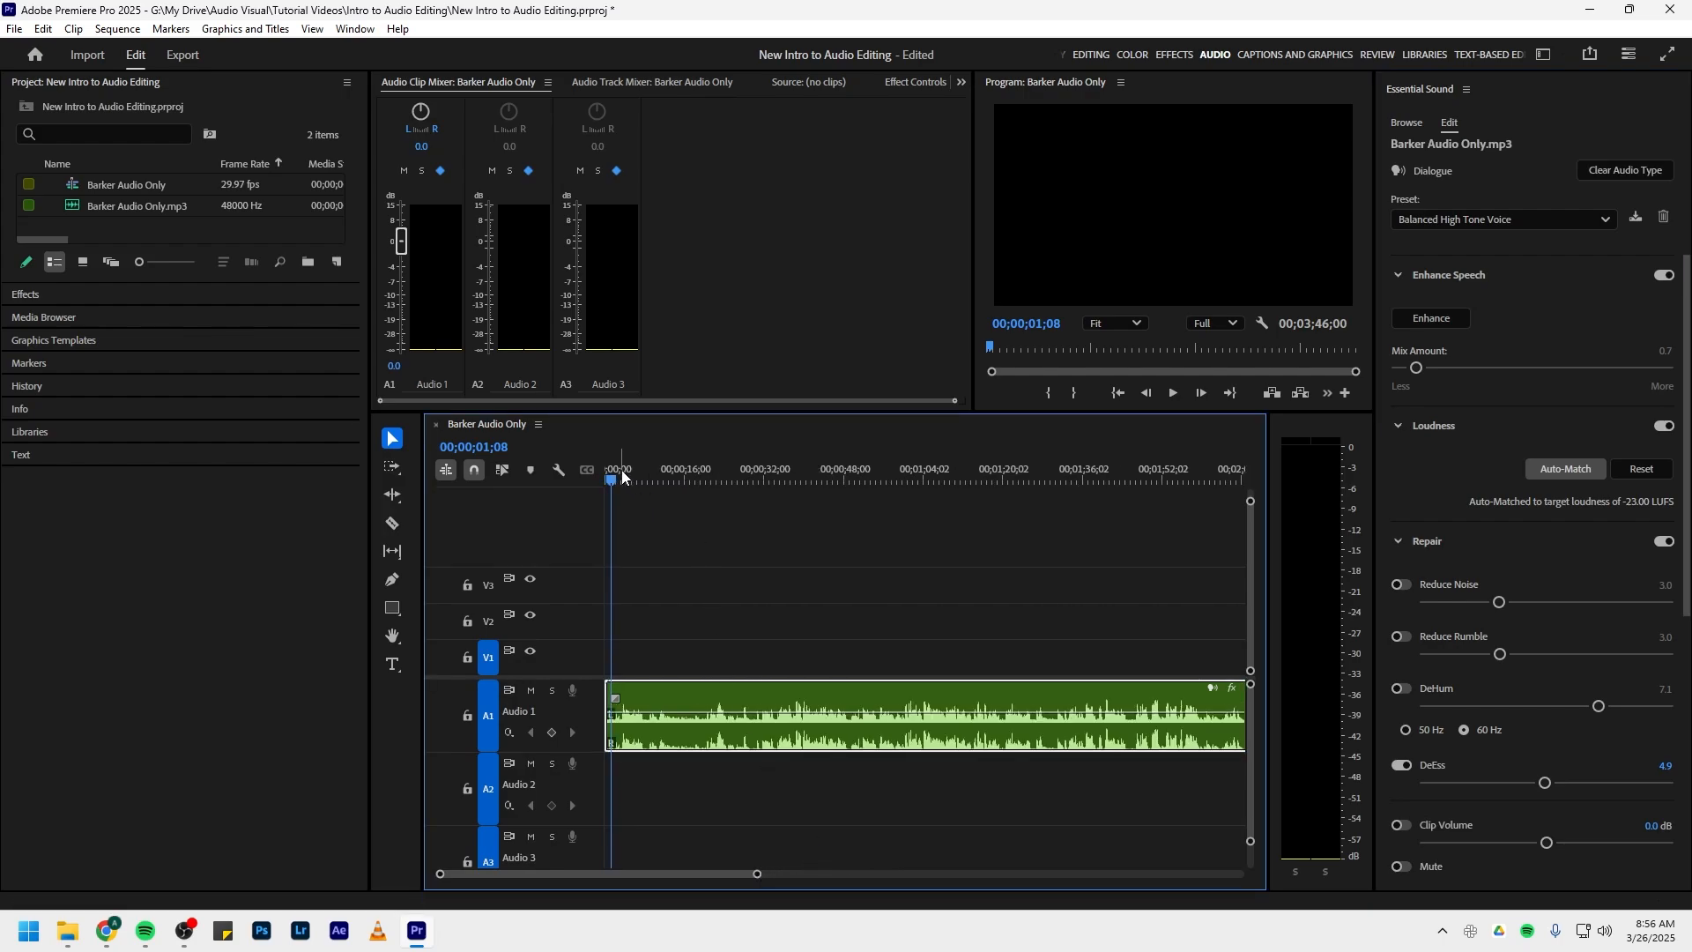
{"action": "left_click_drag", "start_coordinate": [617, 479], "coordinate": [640, 482]}
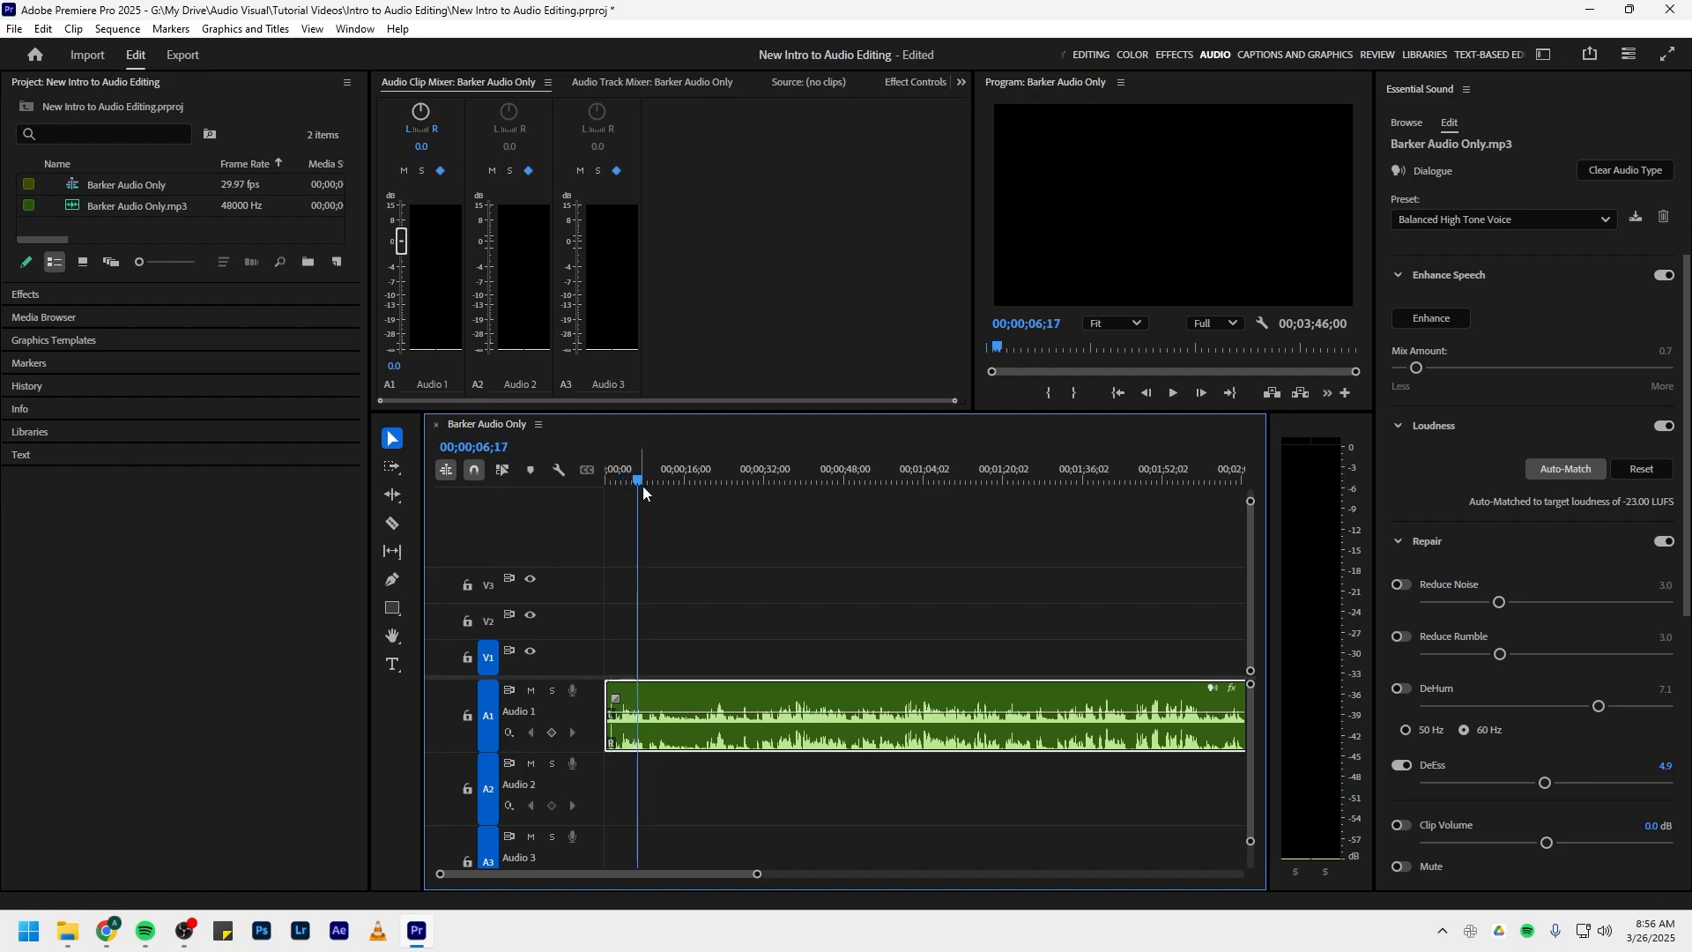
{"action": "left_click_drag", "start_coordinate": [660, 473], "coordinate": [713, 490]}
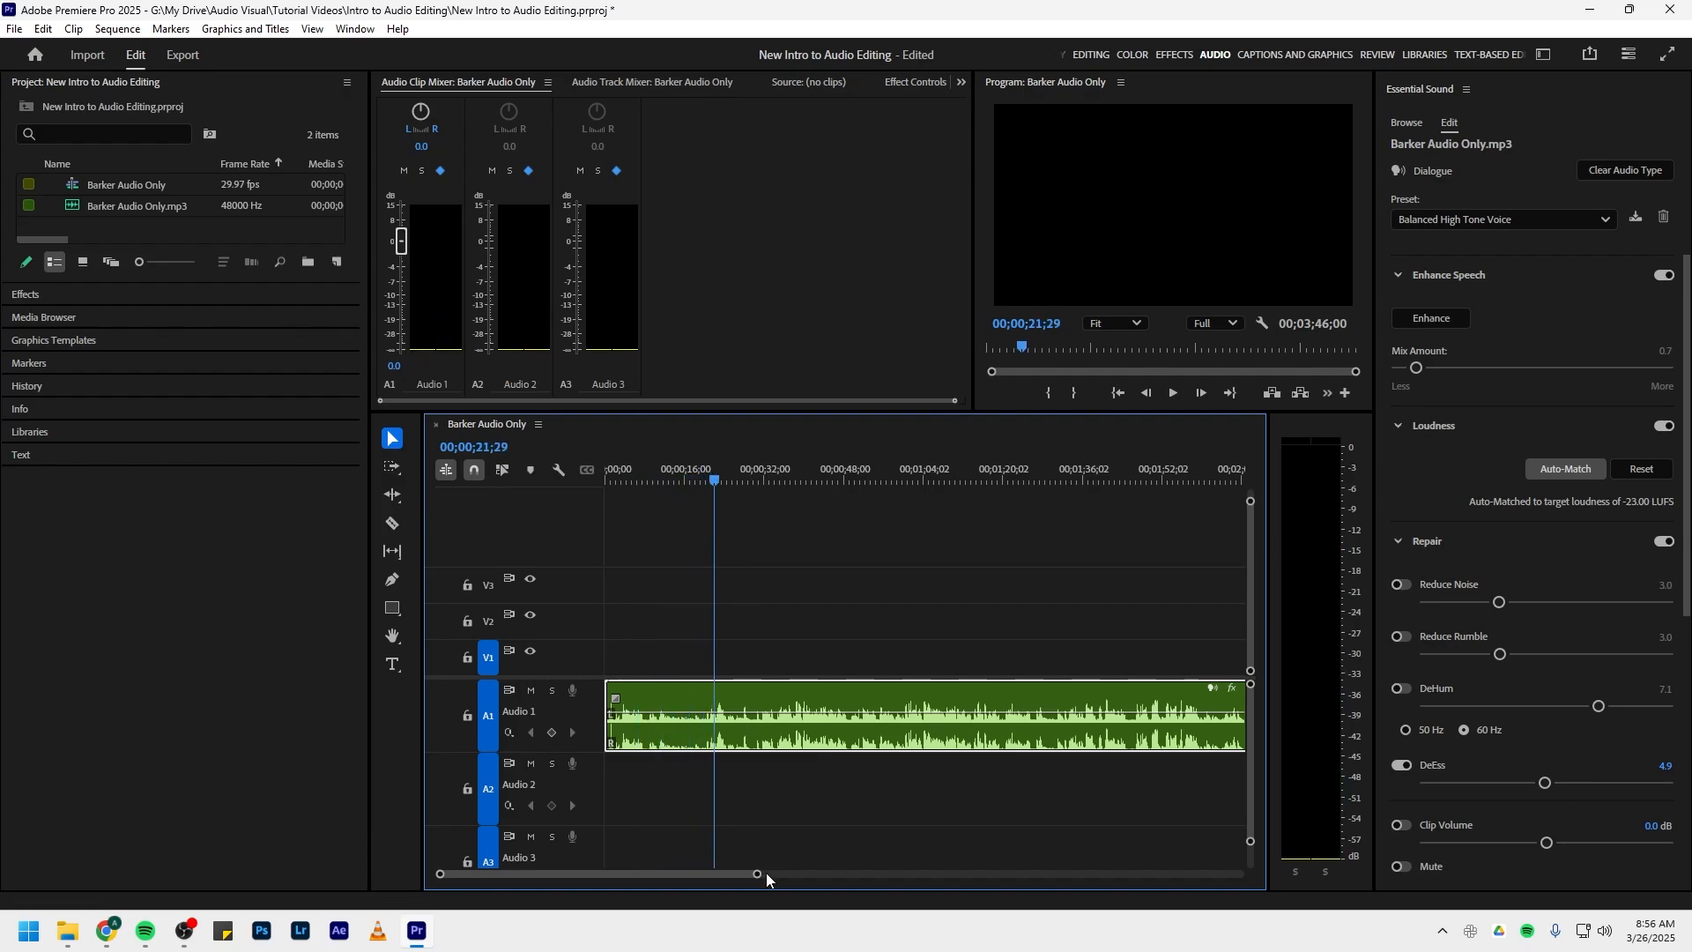
{"action": "left_click_drag", "start_coordinate": [765, 872], "coordinate": [921, 875]}
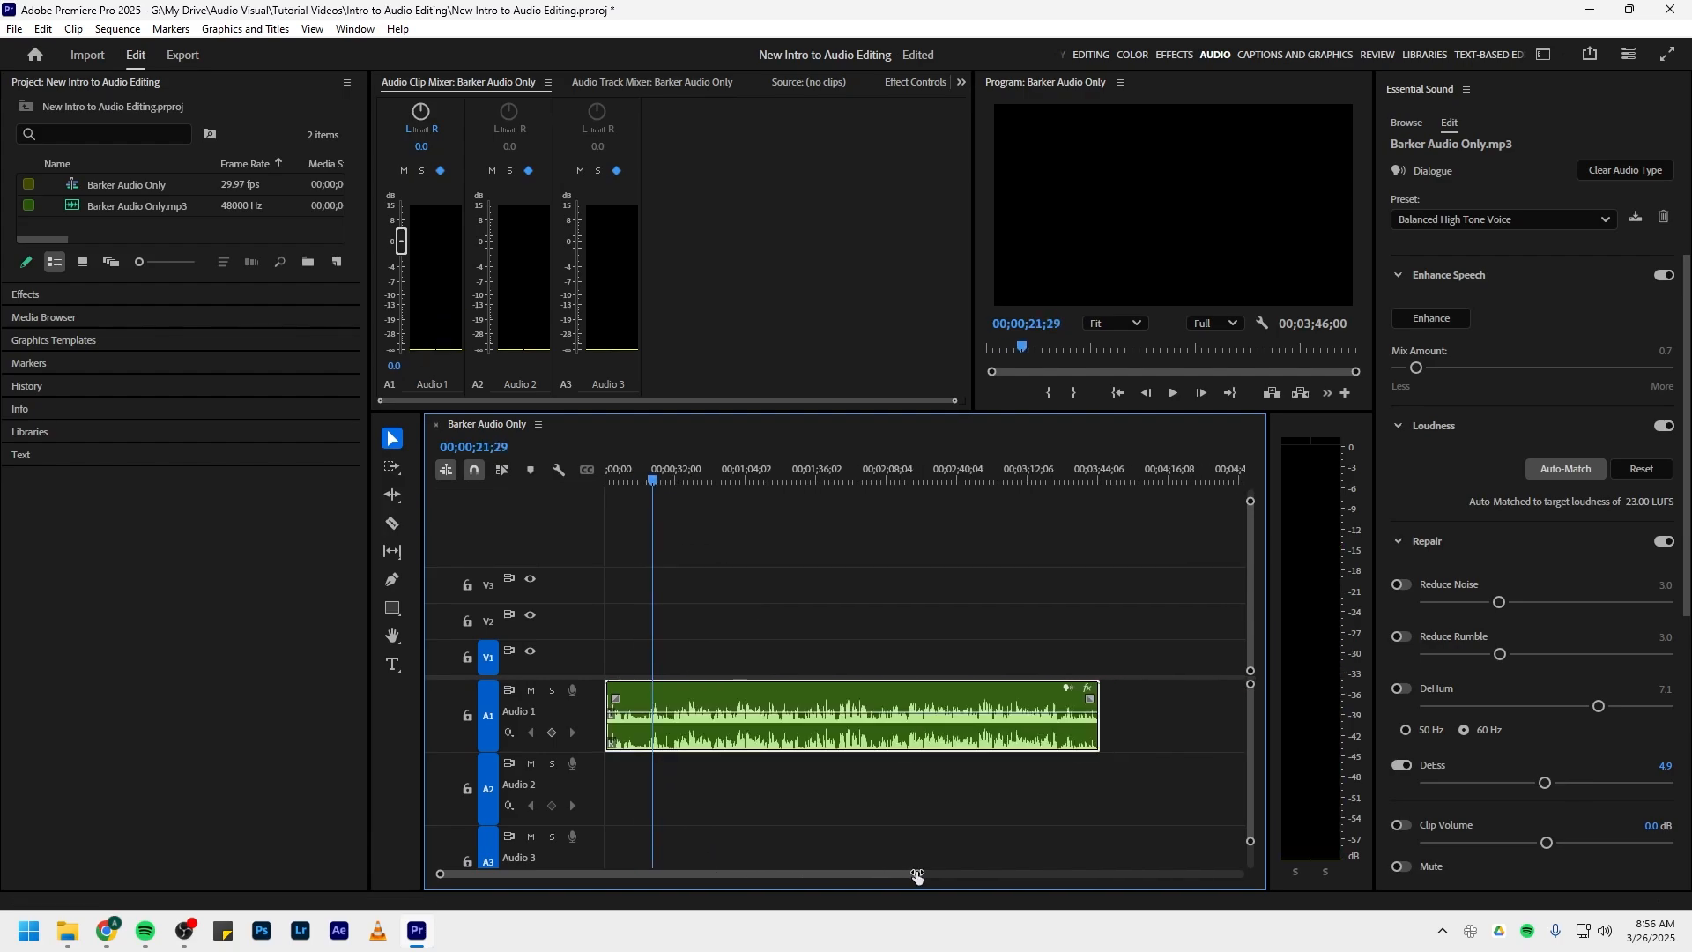
{"action": "left_click", "coordinate": [1093, 479]}
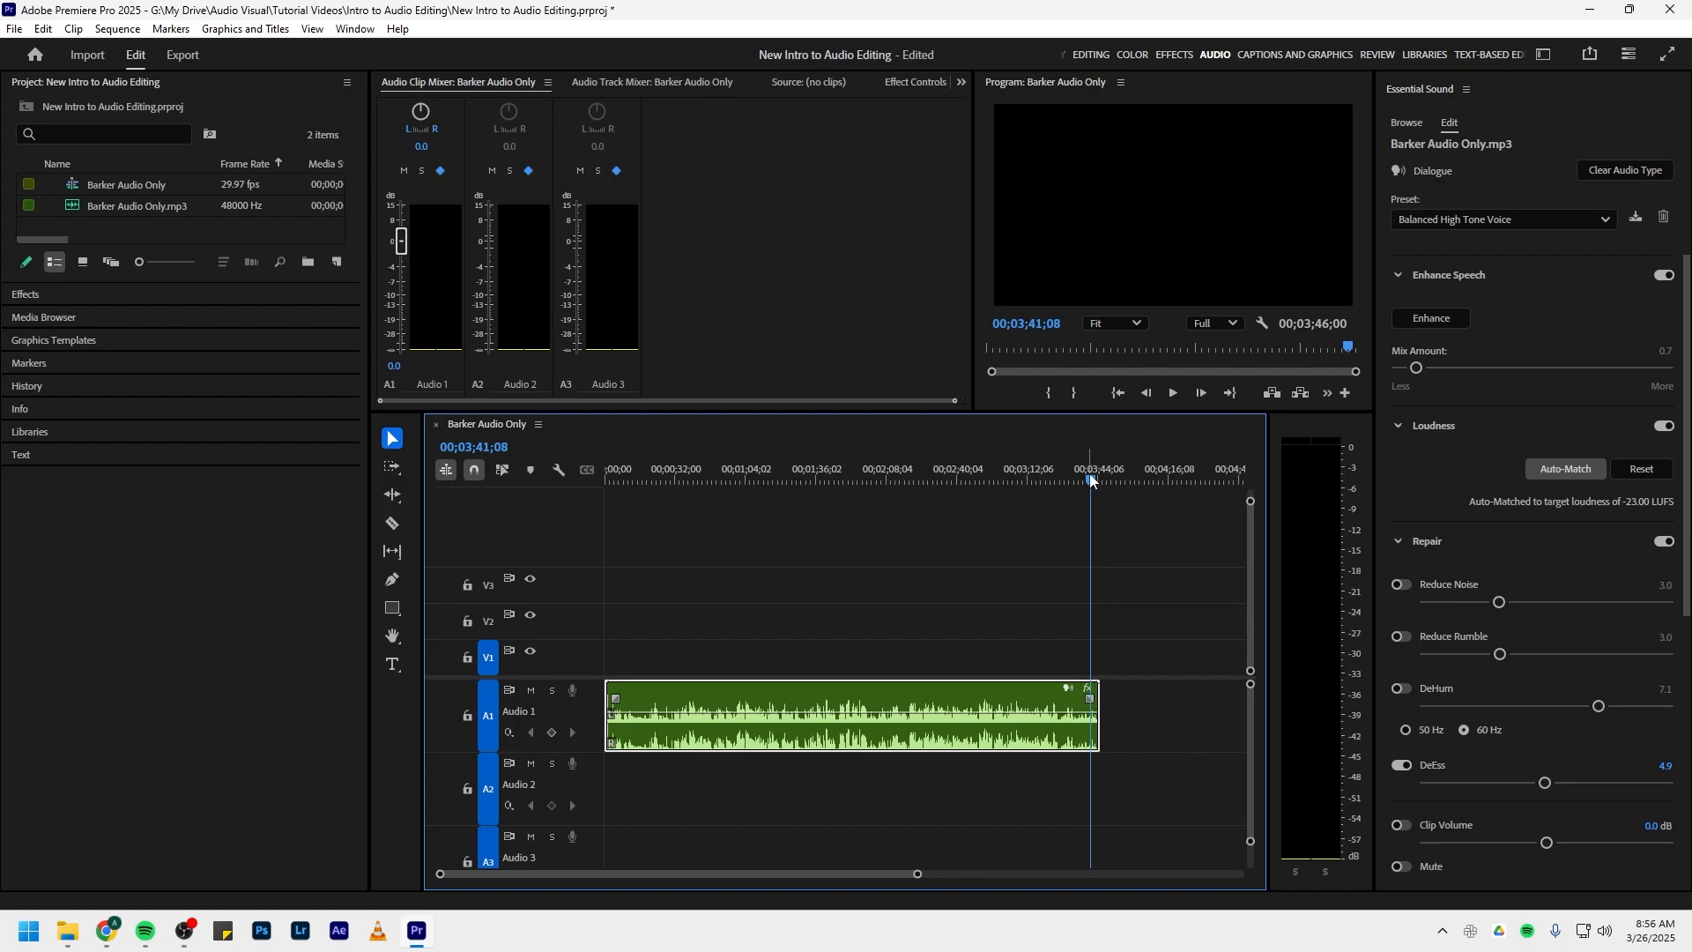
{"action": "left_click_drag", "start_coordinate": [1092, 480], "coordinate": [1039, 479]}
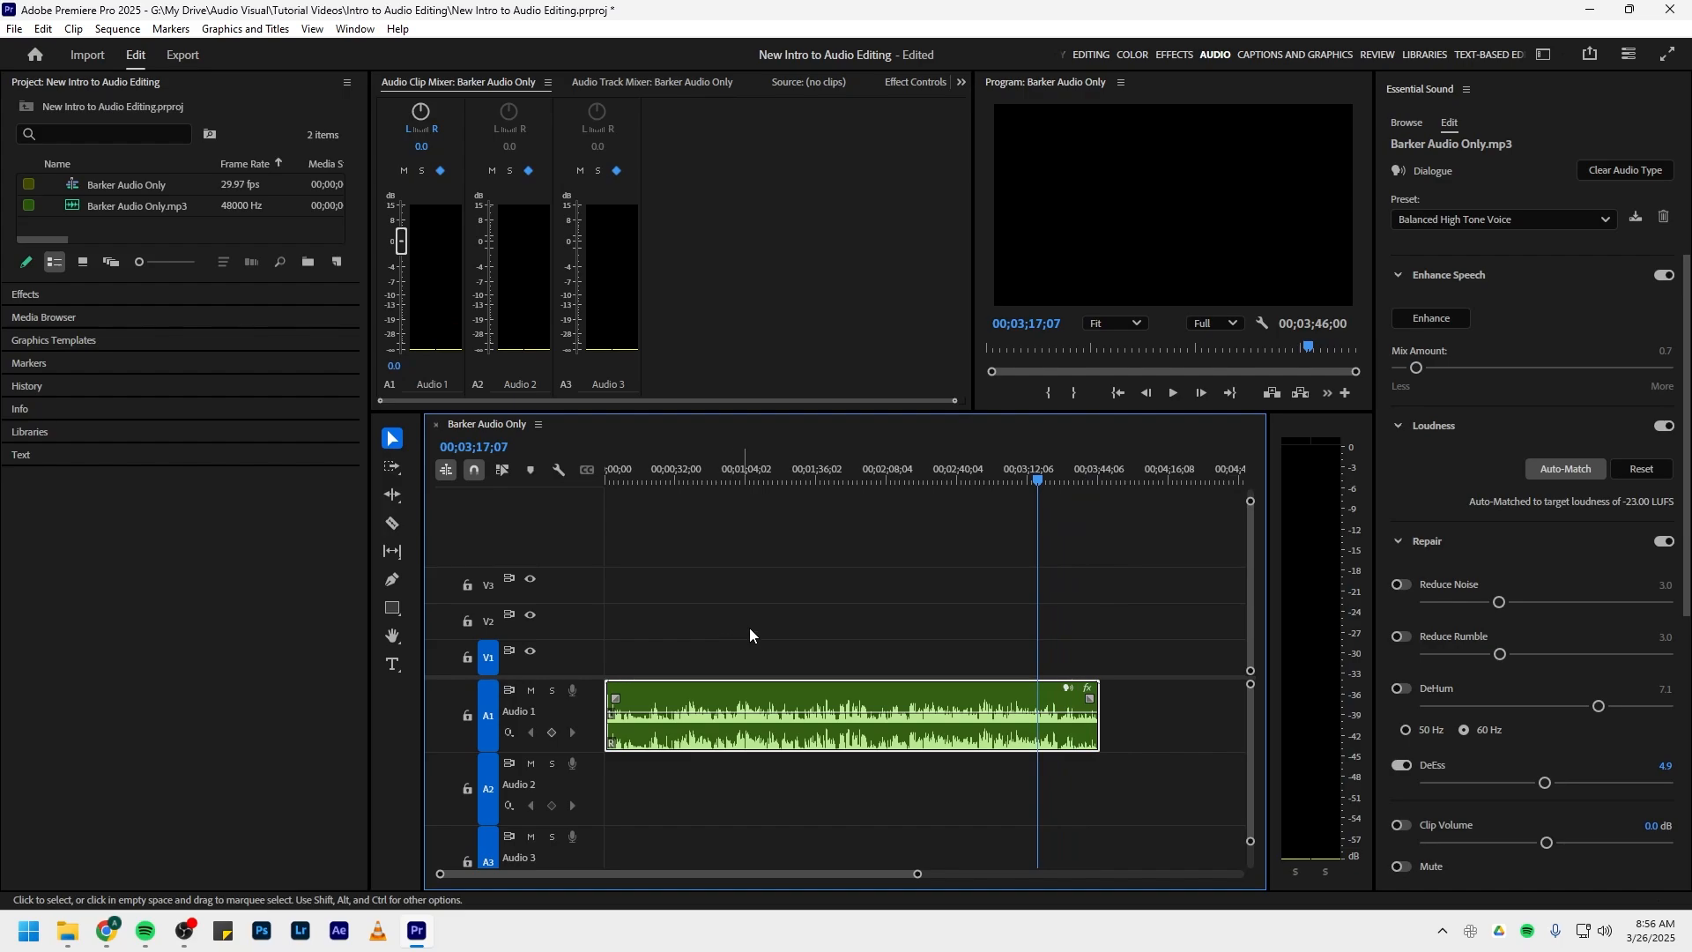
- Add the Fluffing a Duck music file at the start of Audio 2 and trim its end to about 31 seconds
{"action": "left_click", "coordinate": [69, 933]}
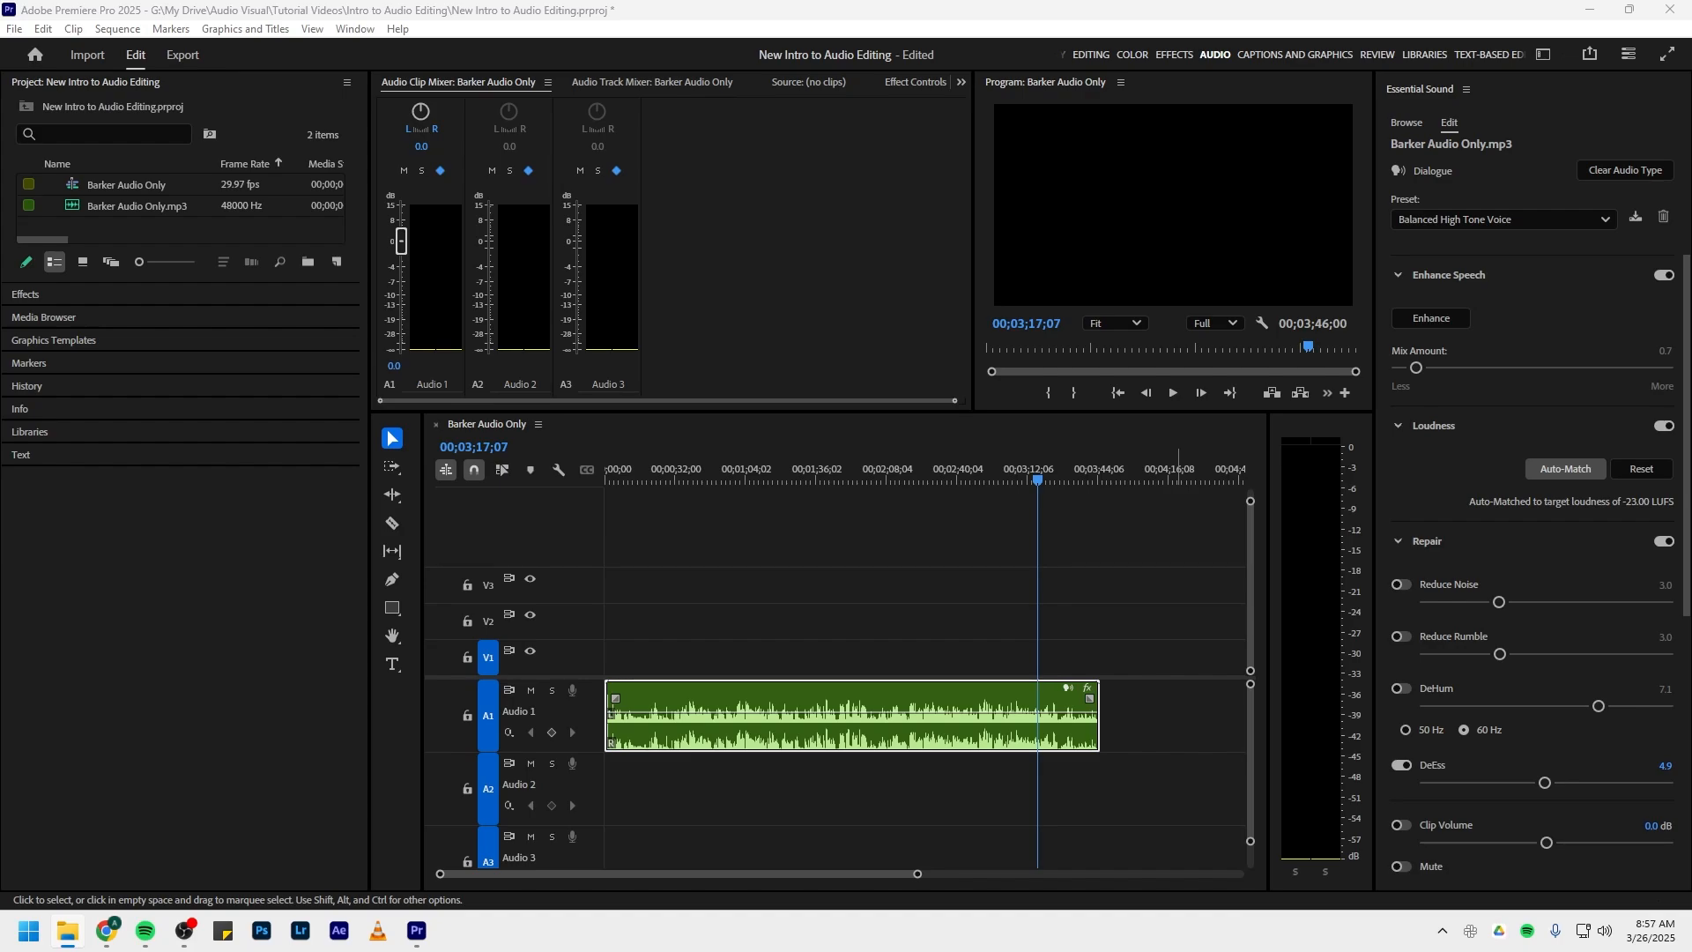
{"action": "left_click_drag", "start_coordinate": [914, 558], "coordinate": [583, 753]}
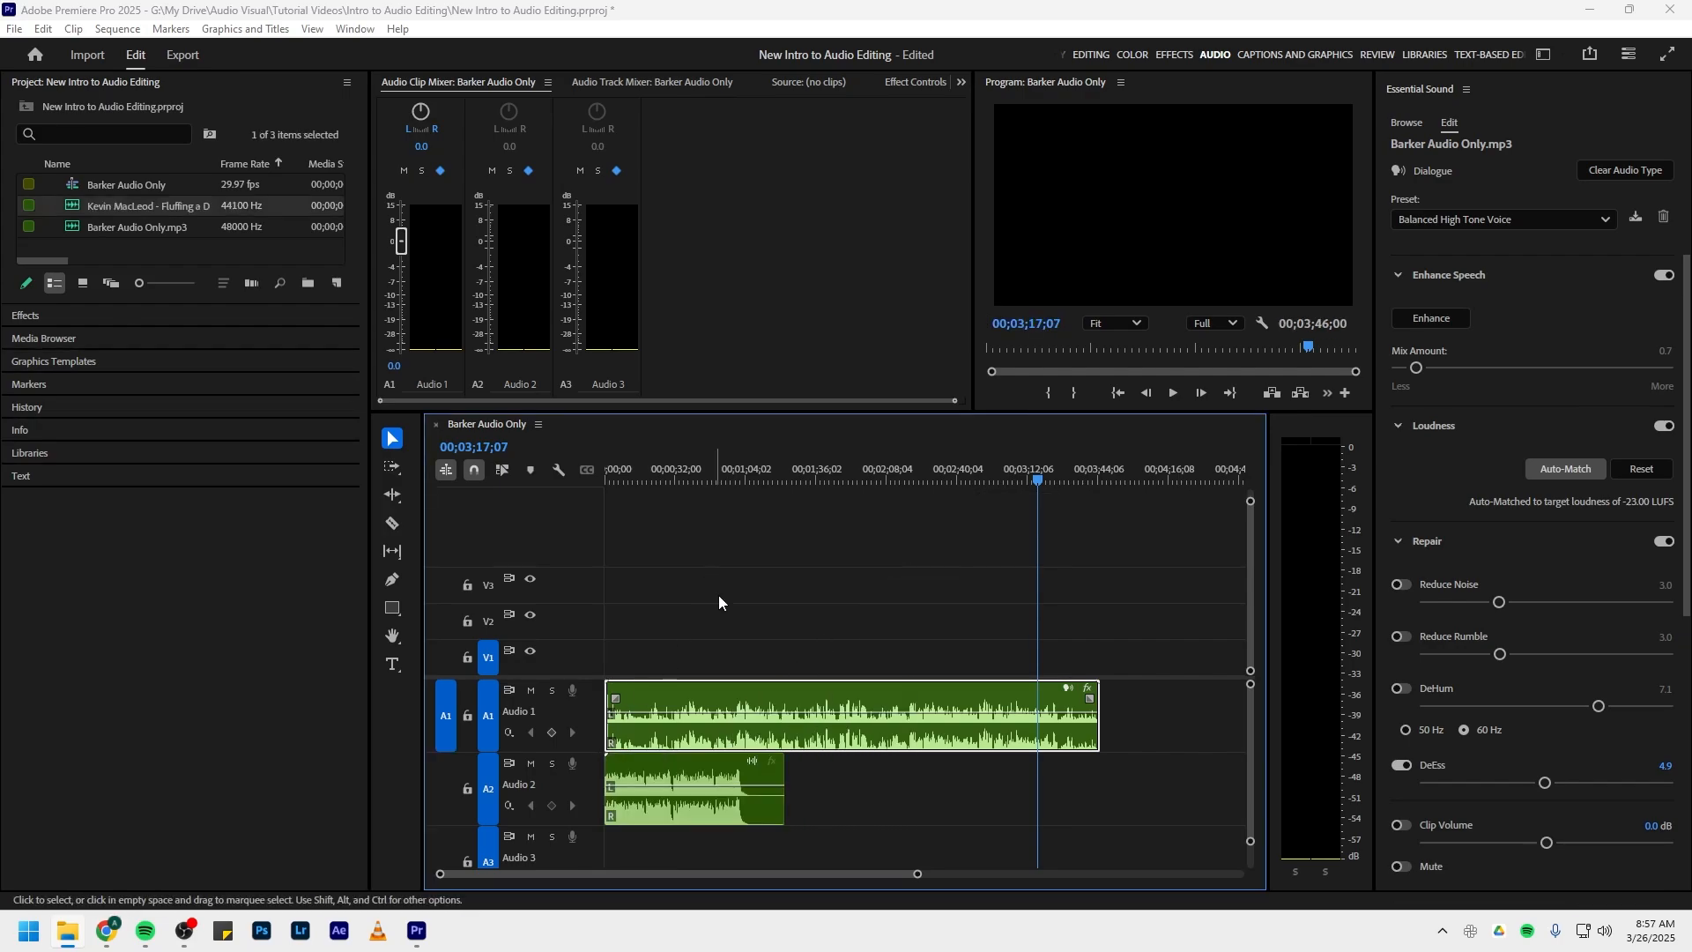
{"action": "left_click", "coordinate": [705, 822]}
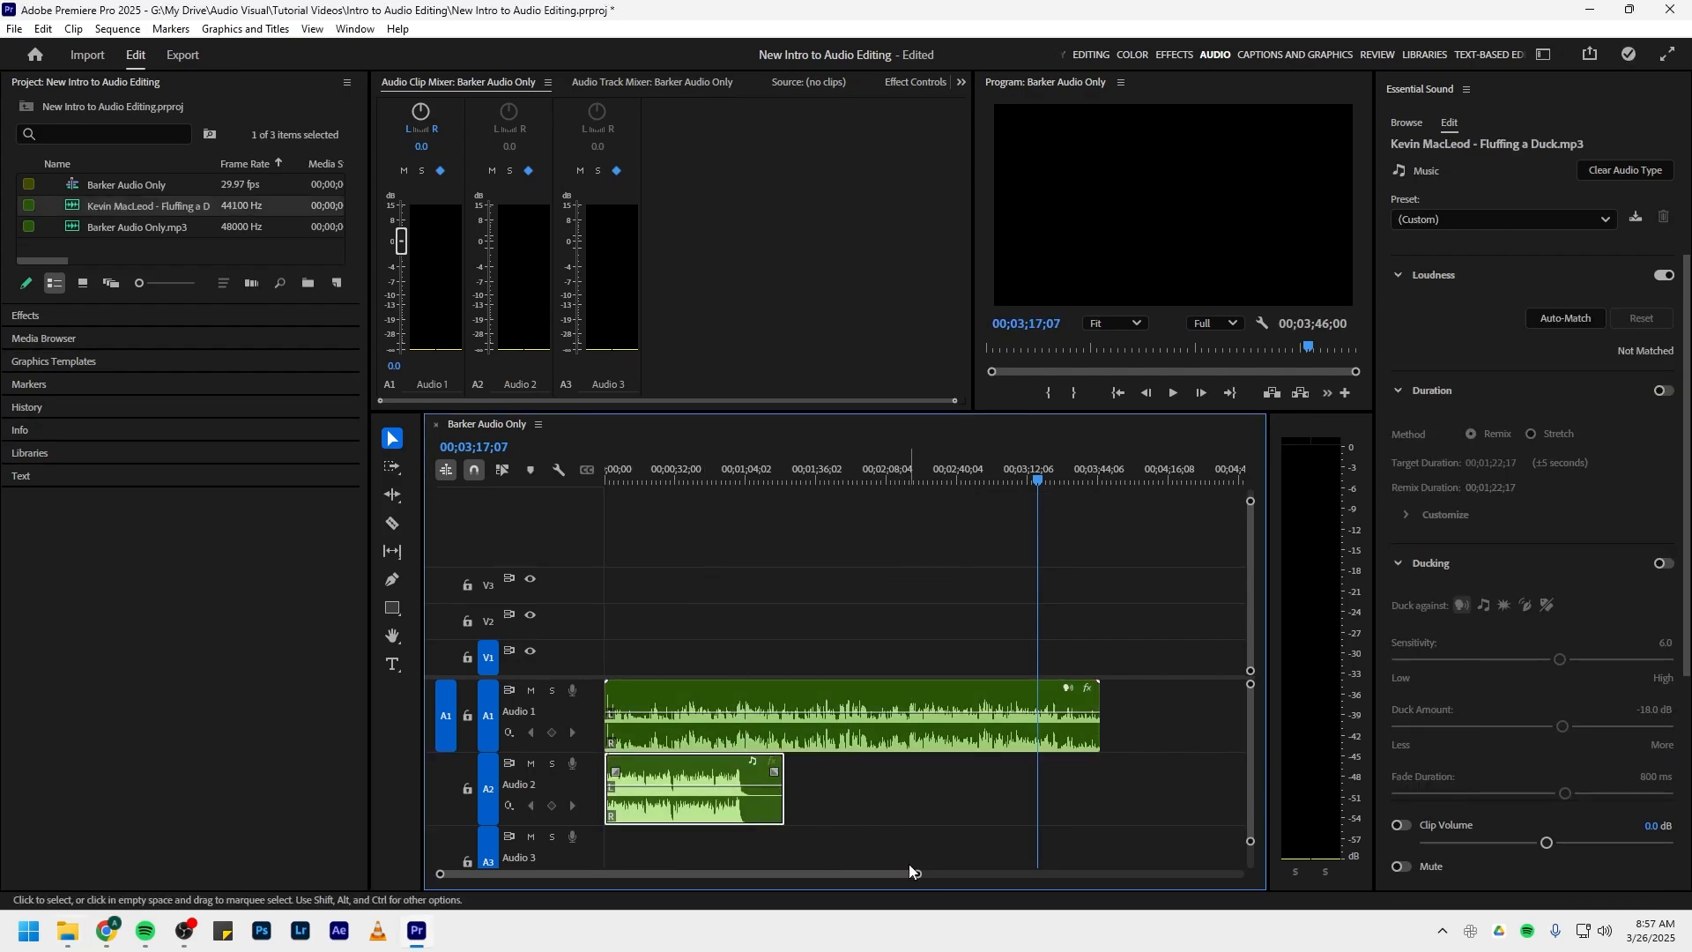
{"action": "left_click_drag", "start_coordinate": [918, 874], "coordinate": [727, 874]}
{"action": "left_click_drag", "start_coordinate": [1100, 806], "coordinate": [790, 813]}
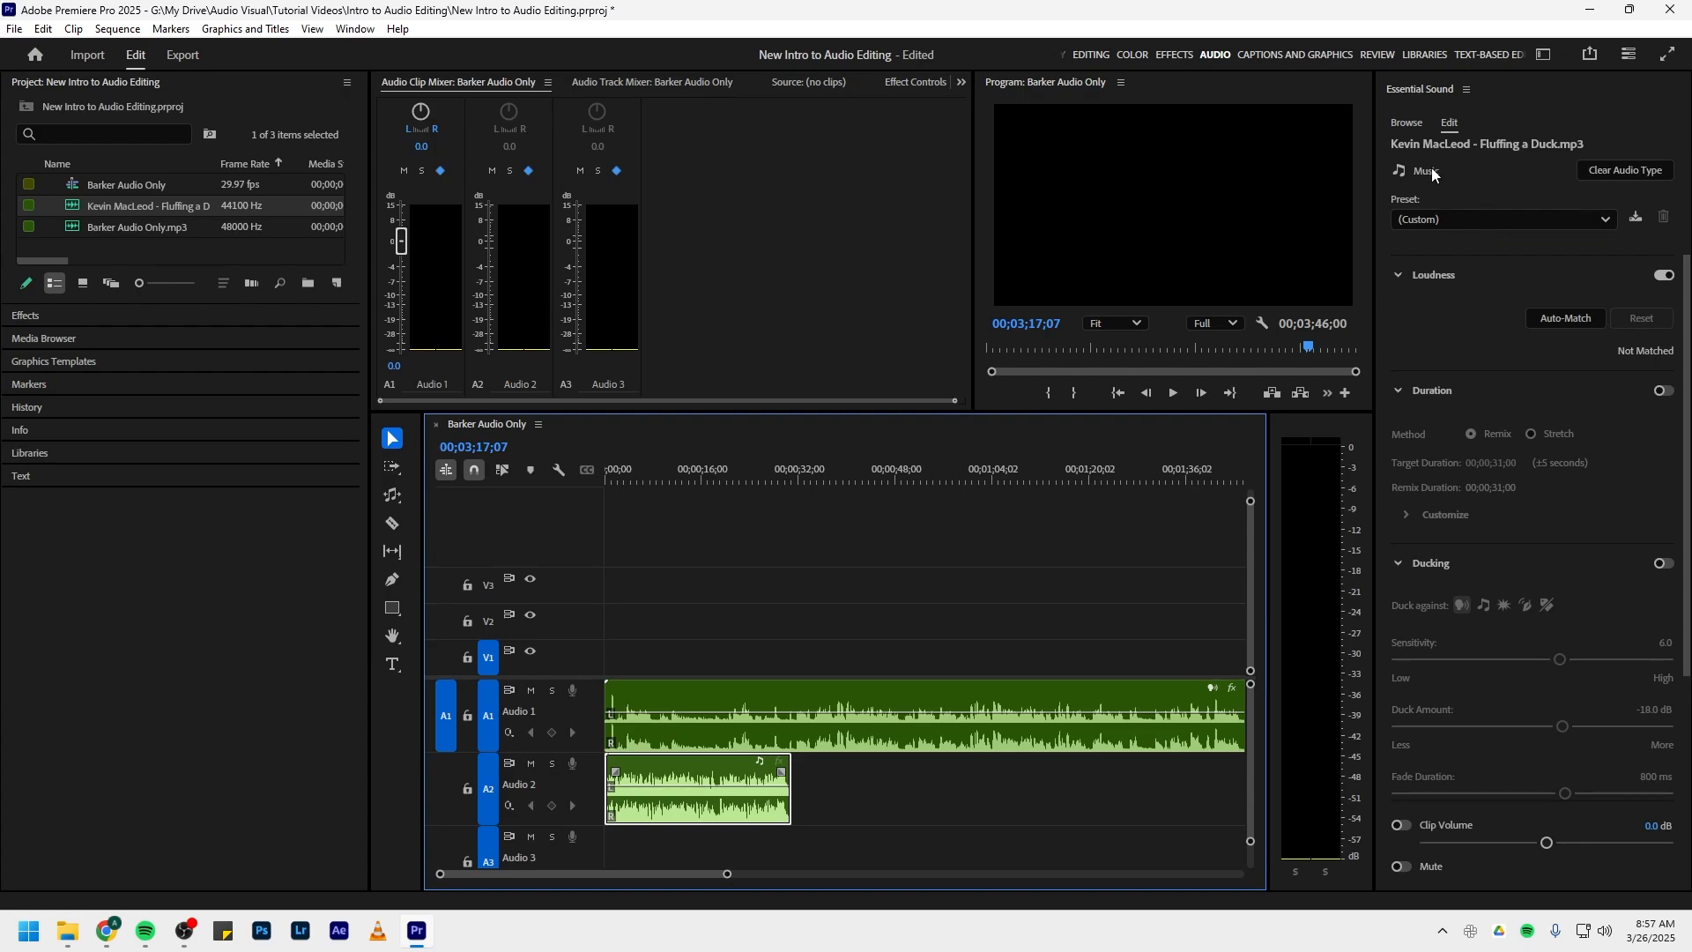
- Clear the music clip's audio type, tag it again as Music, and apply the Balanced Background Music preset
{"action": "left_click", "coordinate": [1636, 172]}
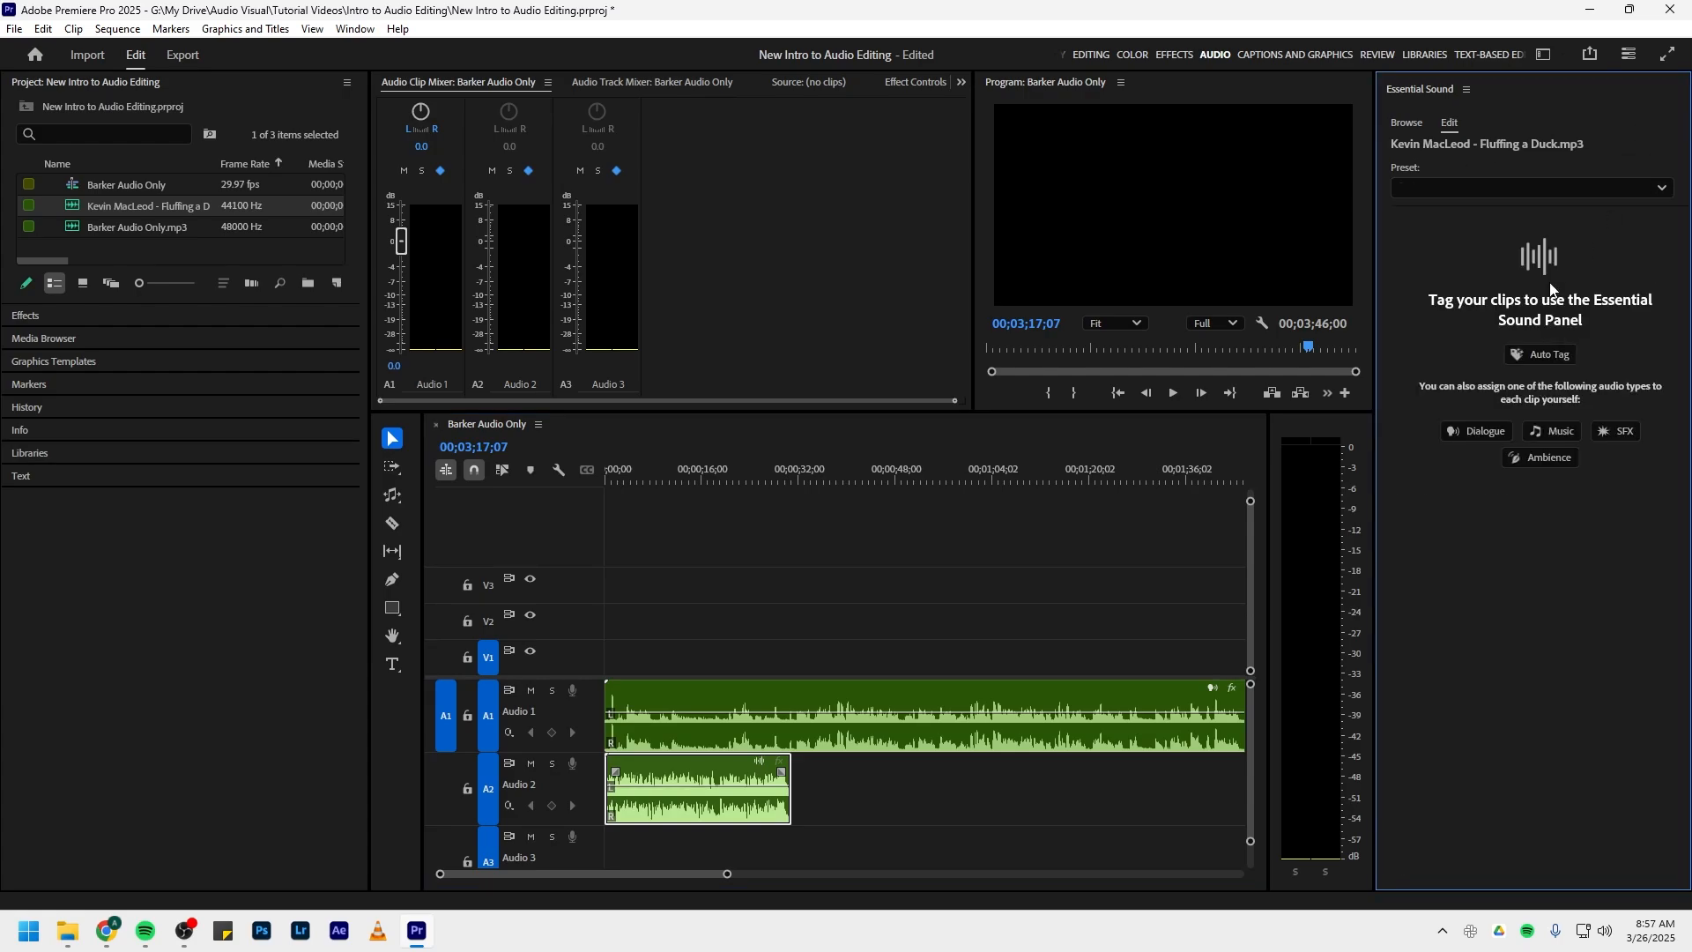
{"action": "left_click", "coordinate": [1561, 437]}
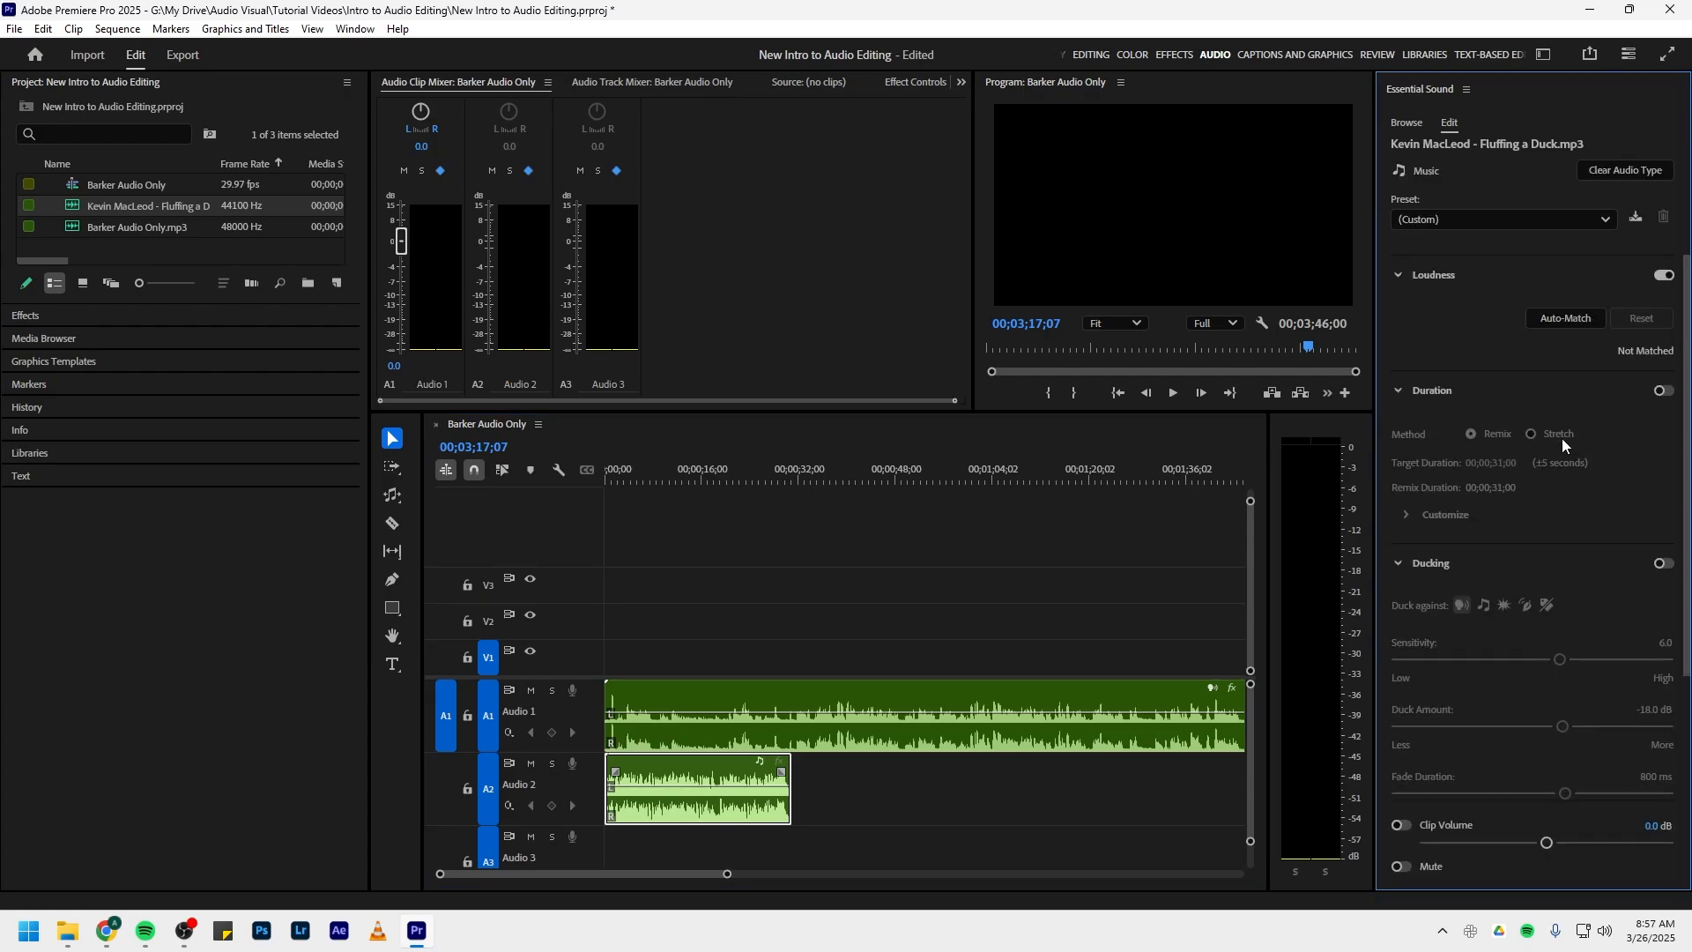
{"action": "left_click", "coordinate": [1457, 219]}
{"action": "left_click", "coordinate": [1468, 275]}
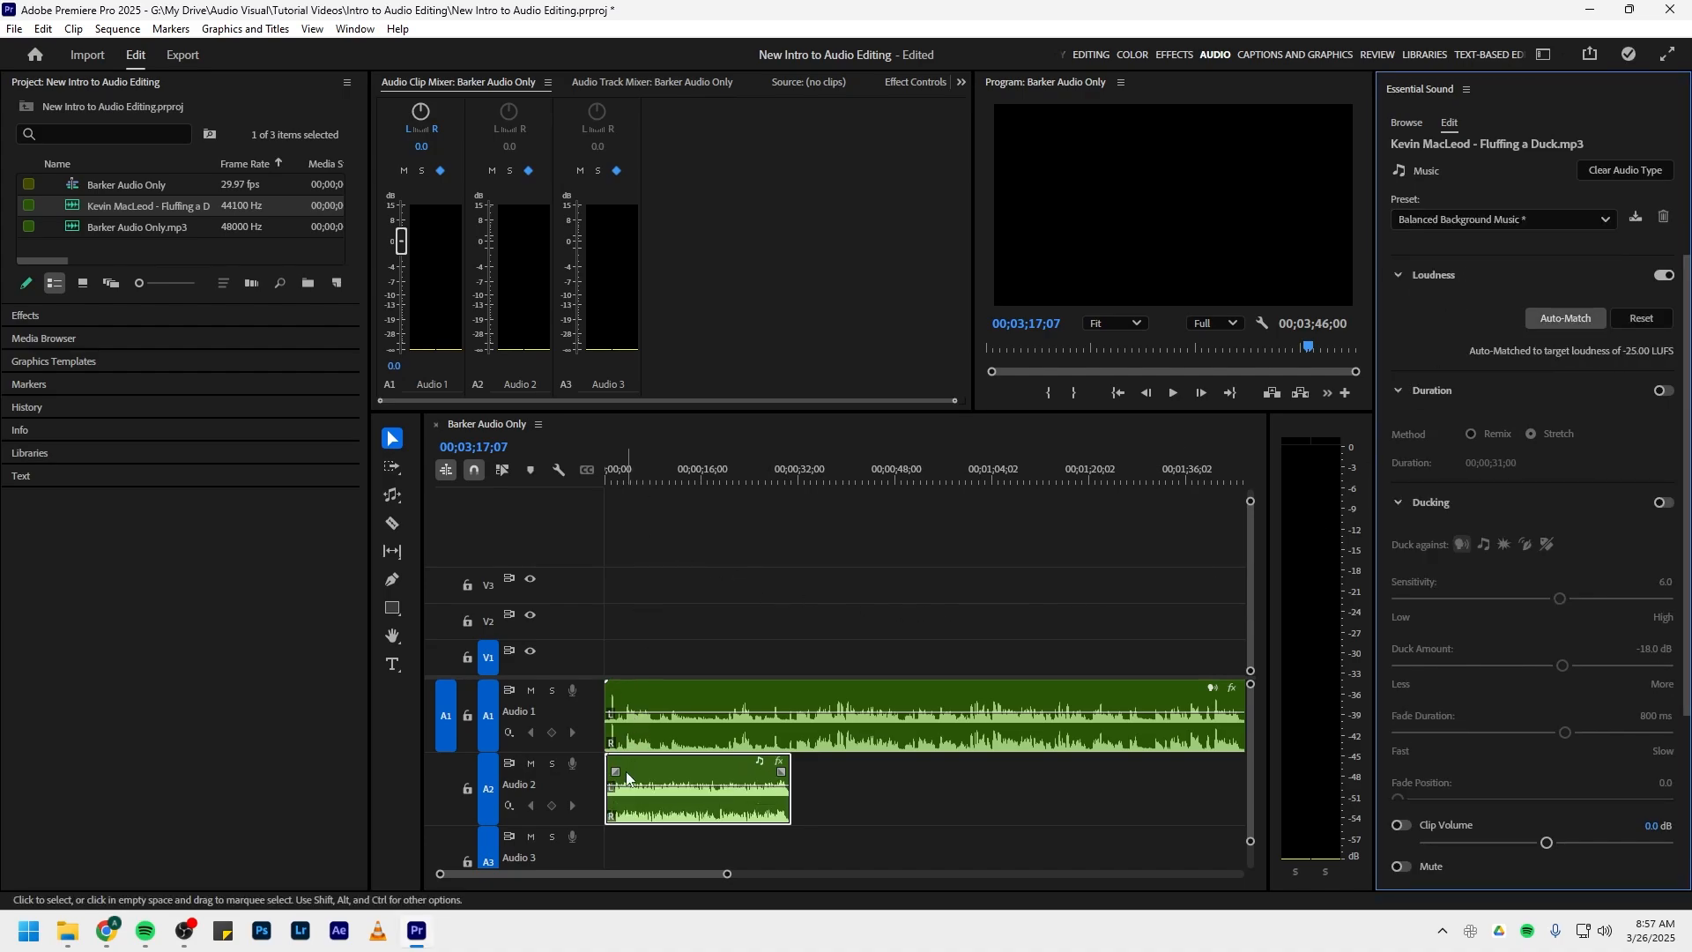
- Add a short fade-in at the start and a short fade-out at the end of the music clip on Audio 2
{"action": "left_click_drag", "start_coordinate": [619, 777], "coordinate": [631, 774]}
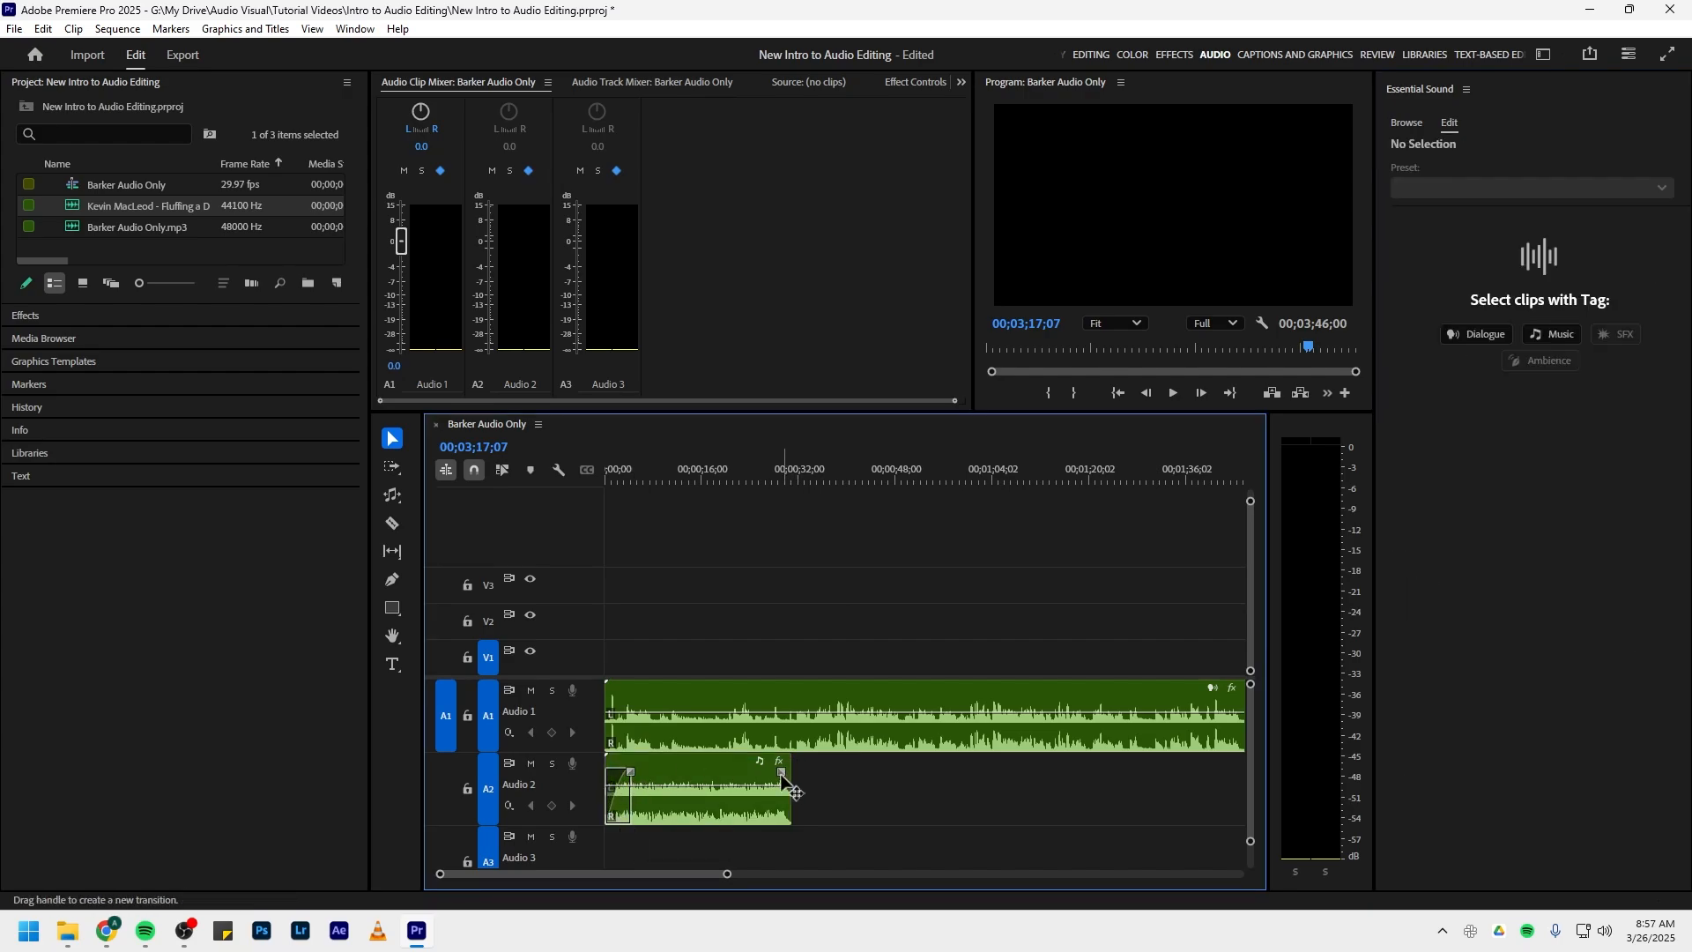
{"action": "left_click_drag", "start_coordinate": [783, 774], "coordinate": [770, 773]}
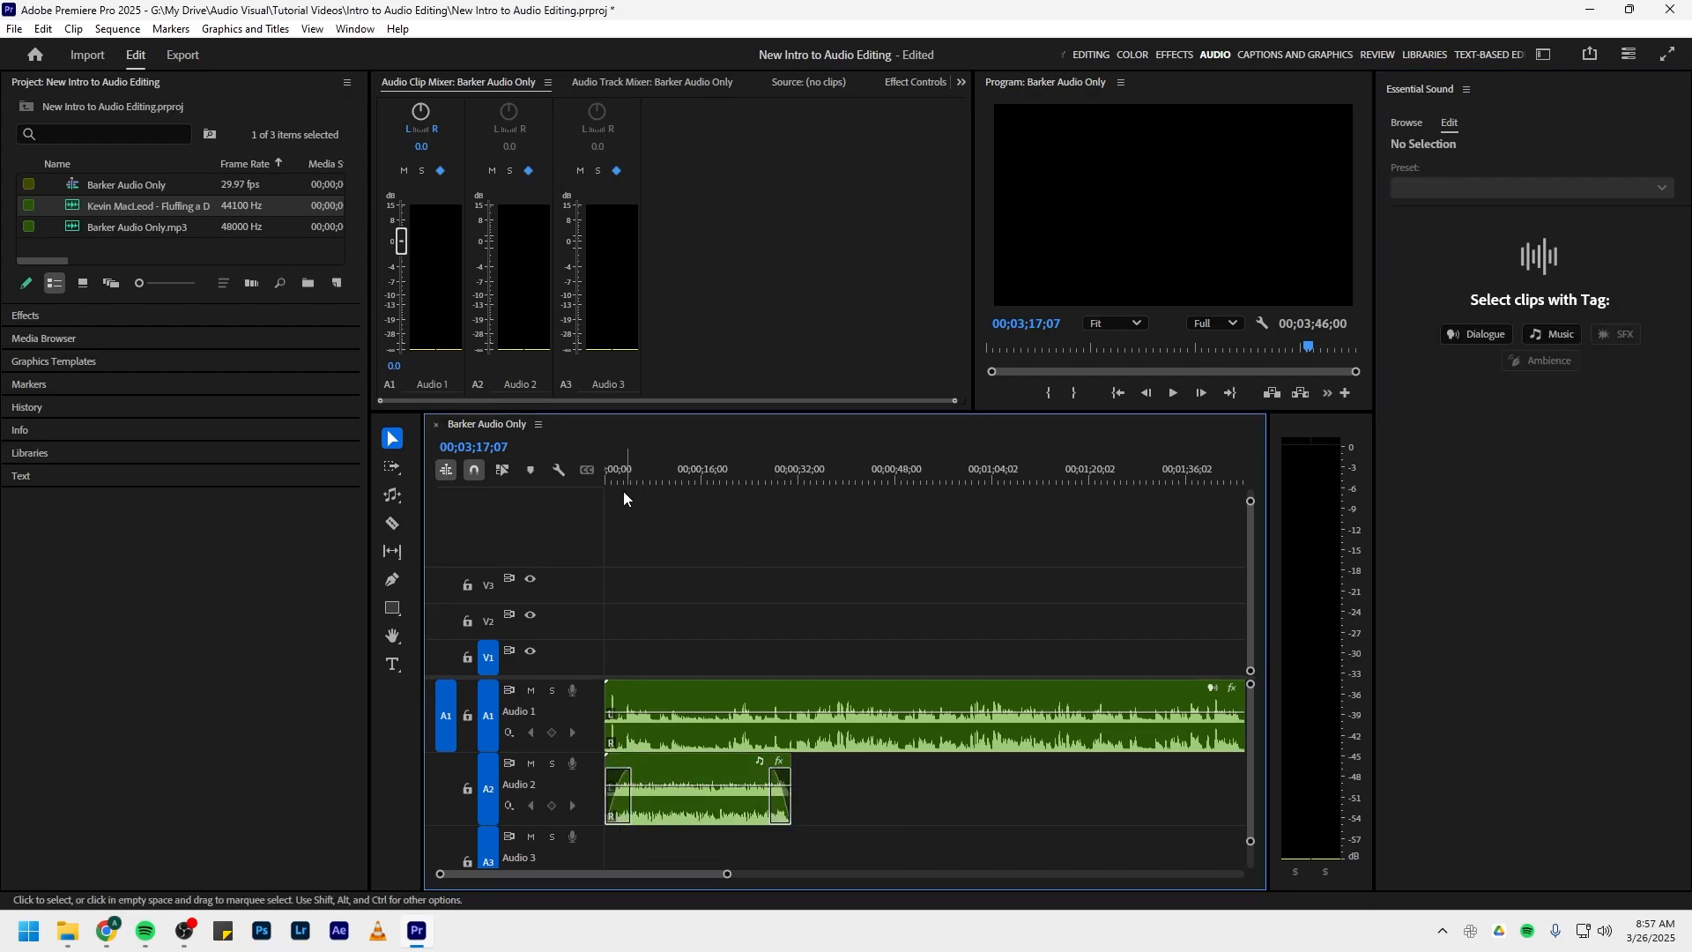
- Play the opening seconds of the voice and music mix from the sequence start, and move the playhead to about 15 seconds
{"action": "left_click", "coordinate": [603, 474]}
{"action": "key", "text": "space"}
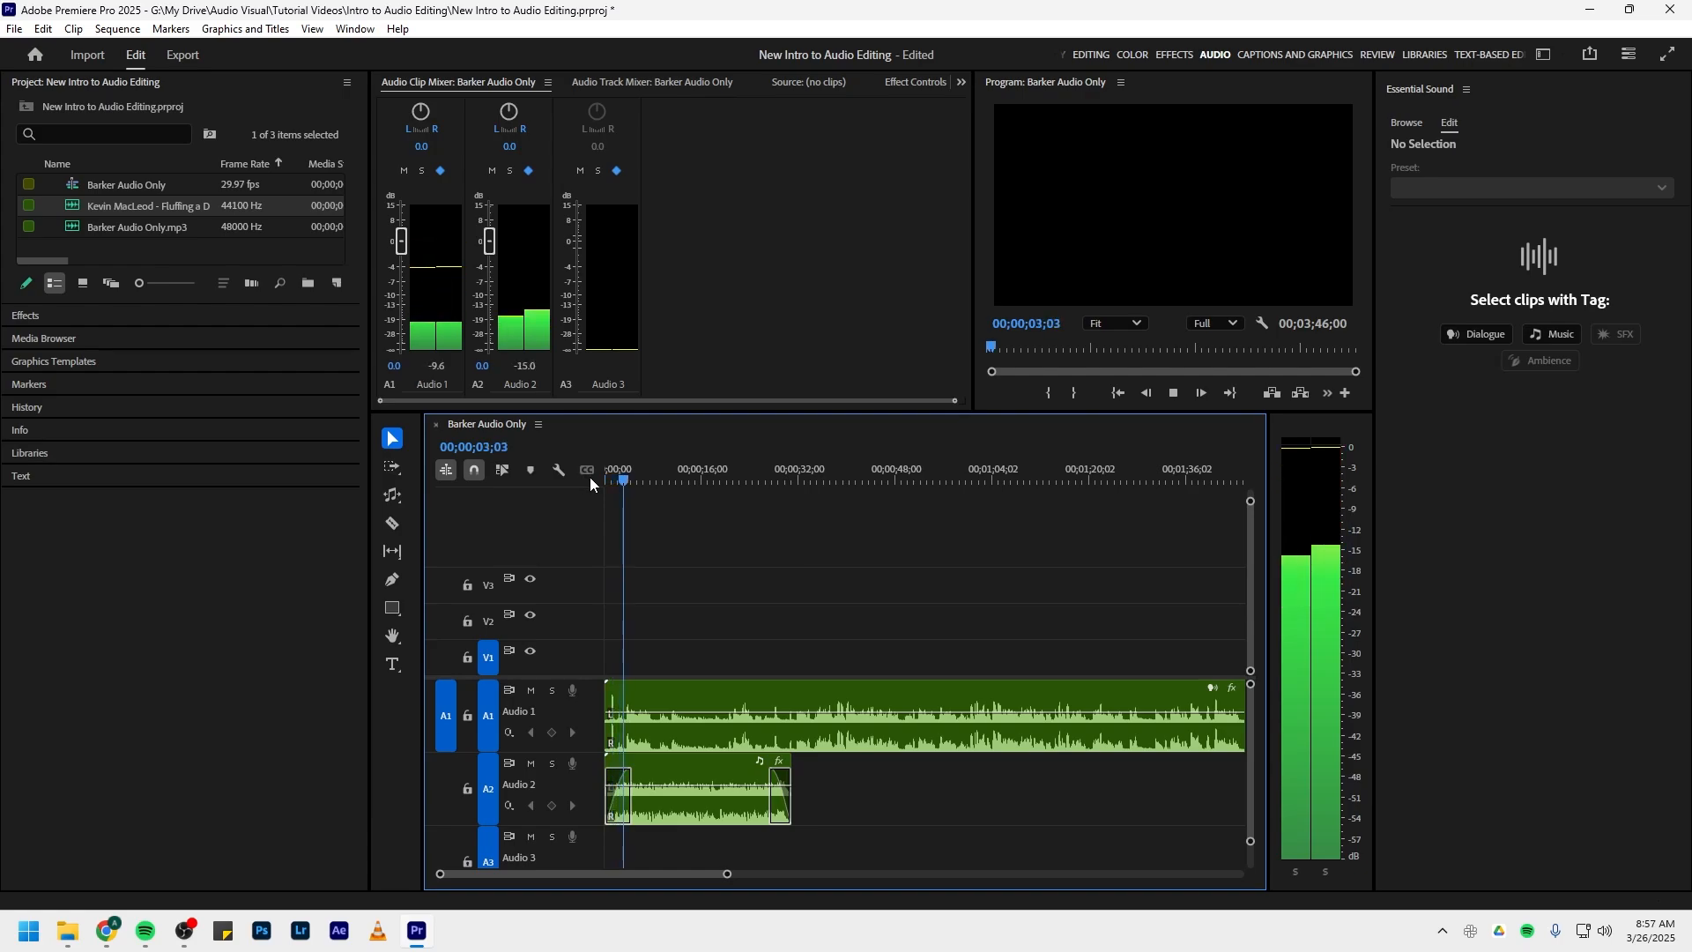
{"action": "key", "text": "space"}
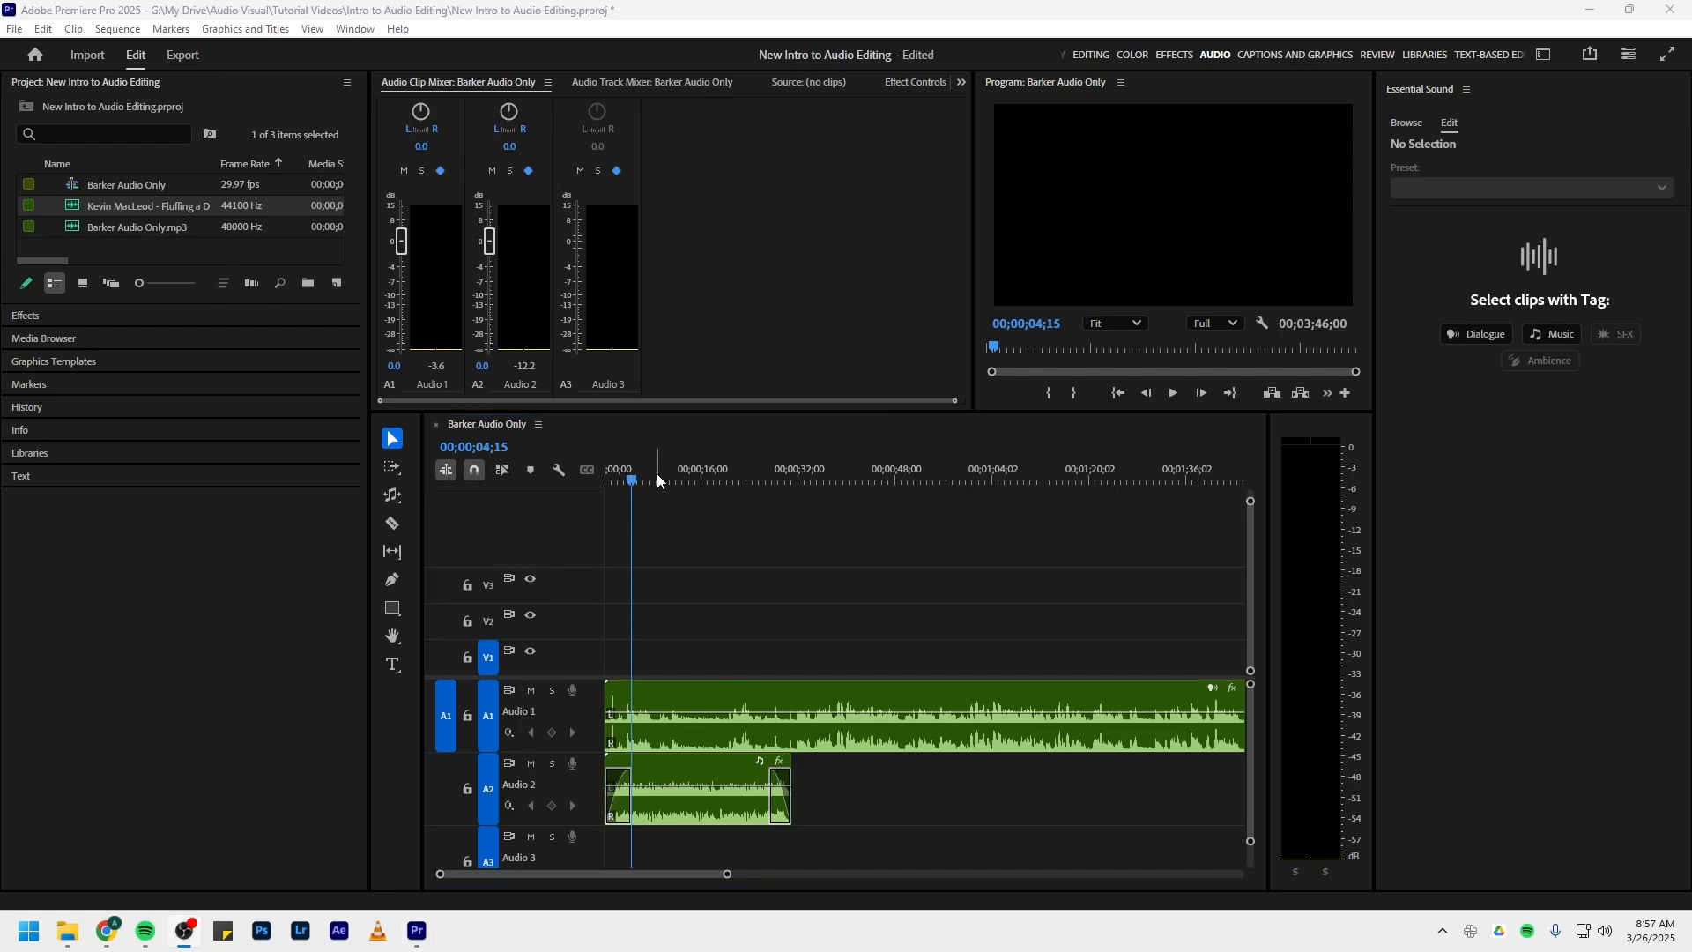
{"action": "left_click_drag", "start_coordinate": [657, 474], "coordinate": [698, 480]}
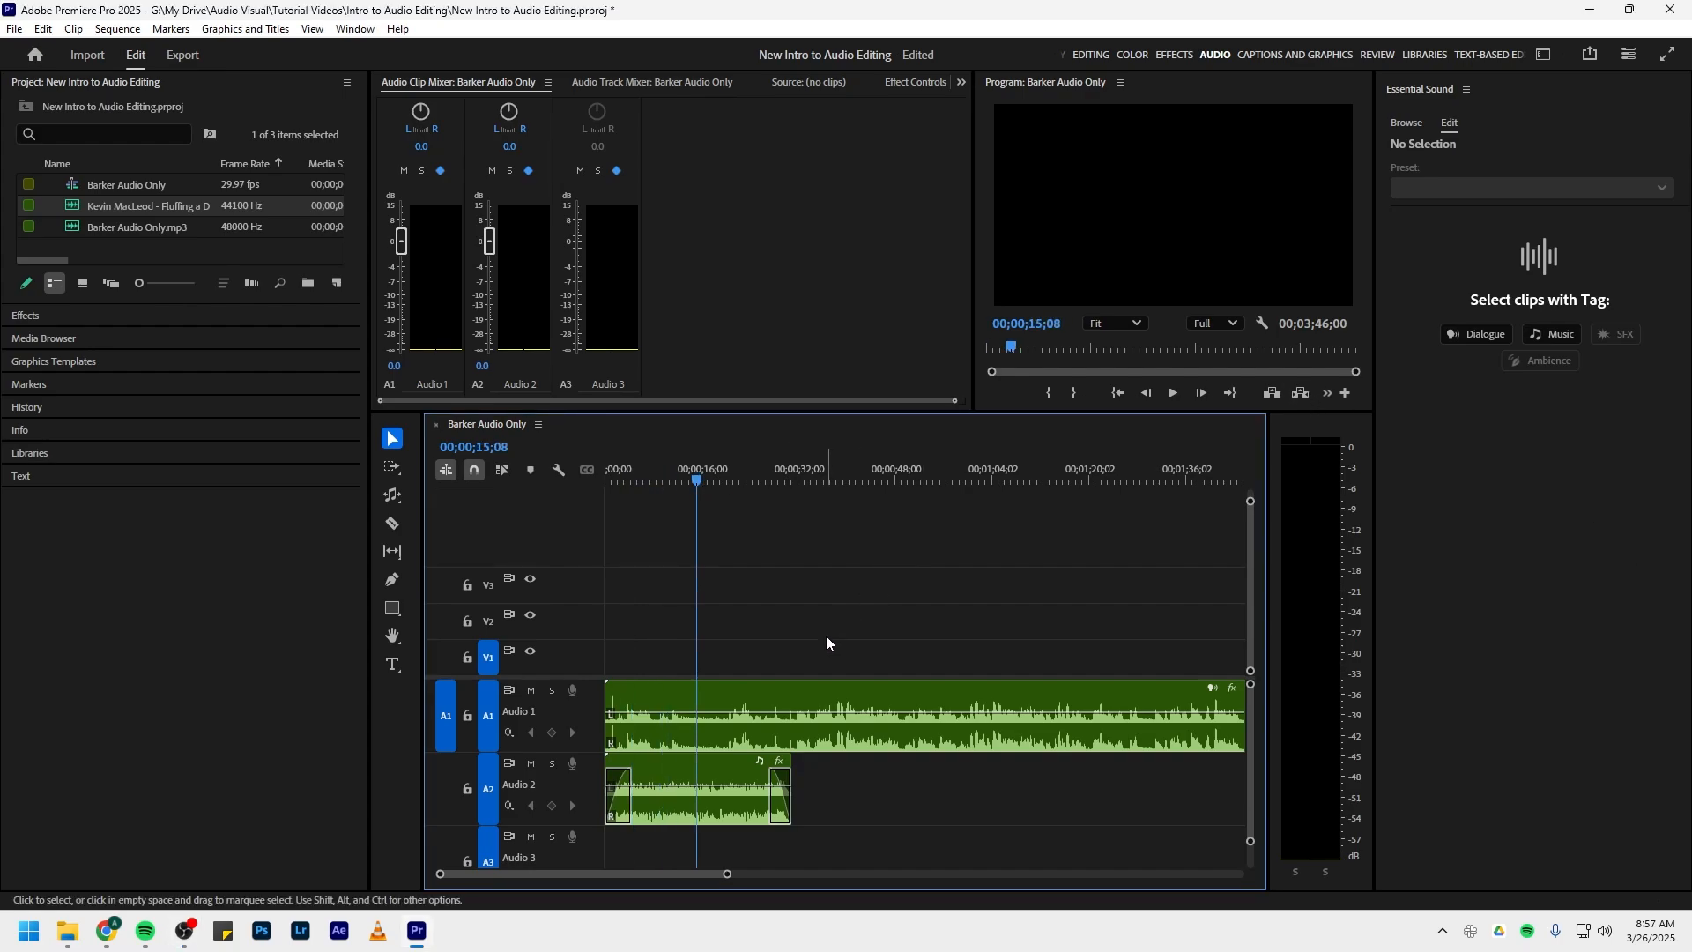
- Lower the clip volume of the Fluffing a Duck music clip on Audio 2 to -5.0 dB
{"action": "left_click", "coordinate": [749, 794]}
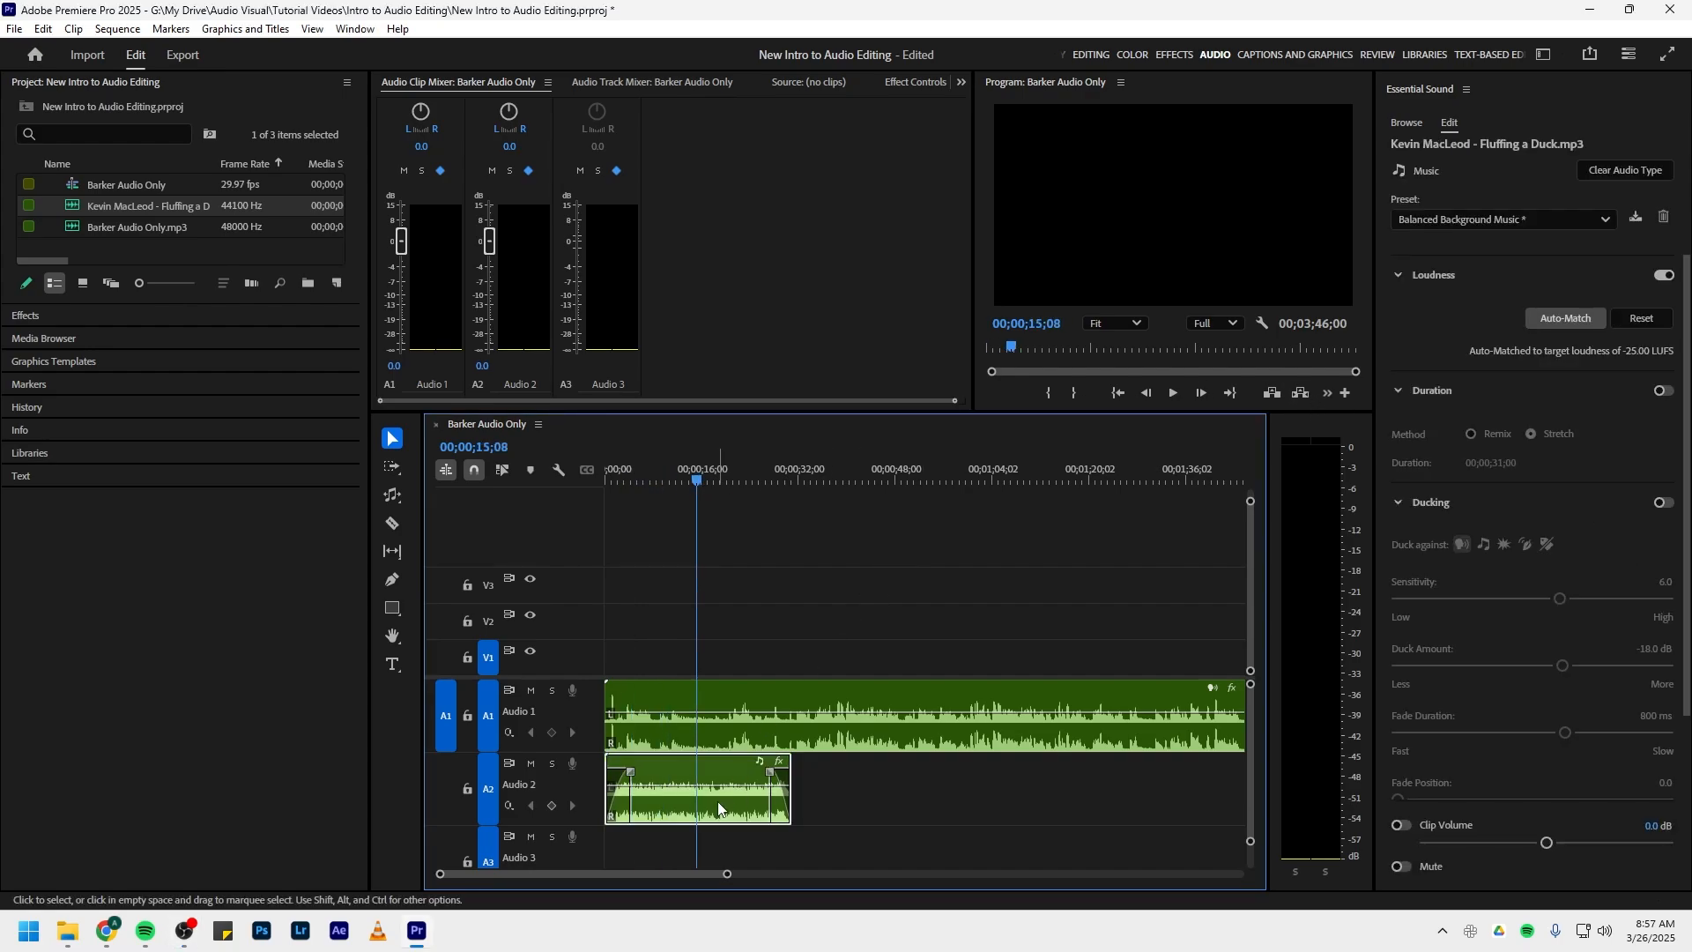
{"action": "left_click", "coordinate": [1525, 845]}
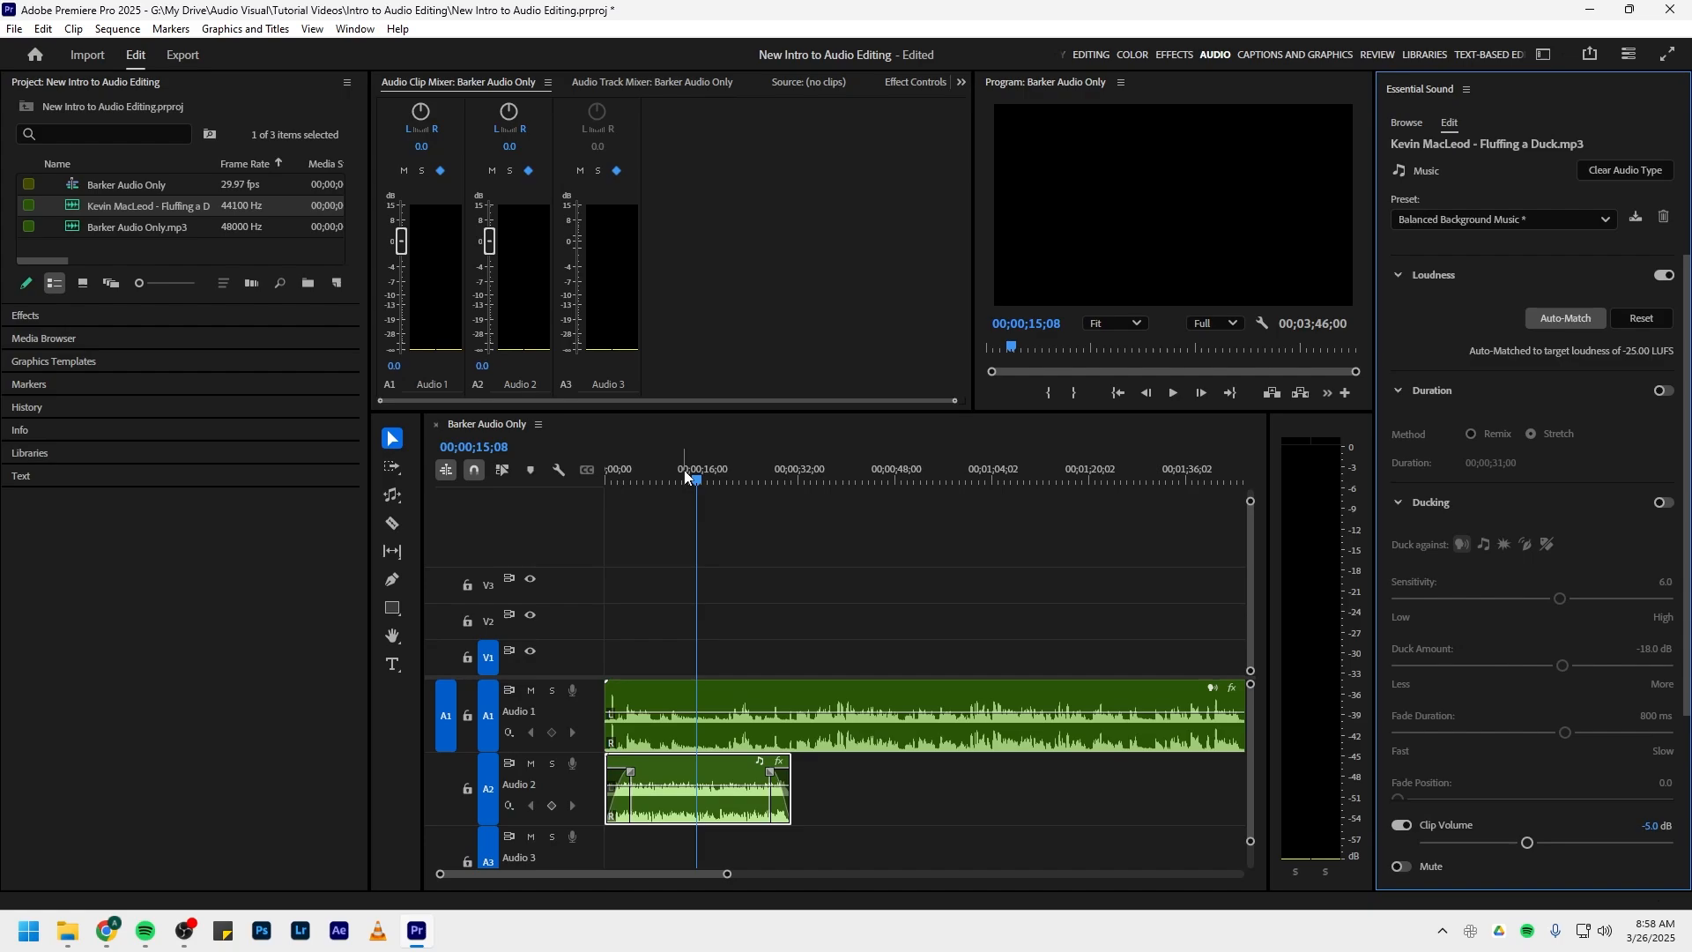
{"action": "scroll", "coordinate": [855, 478], "scroll_direction": "down", "scroll_amount": 8}
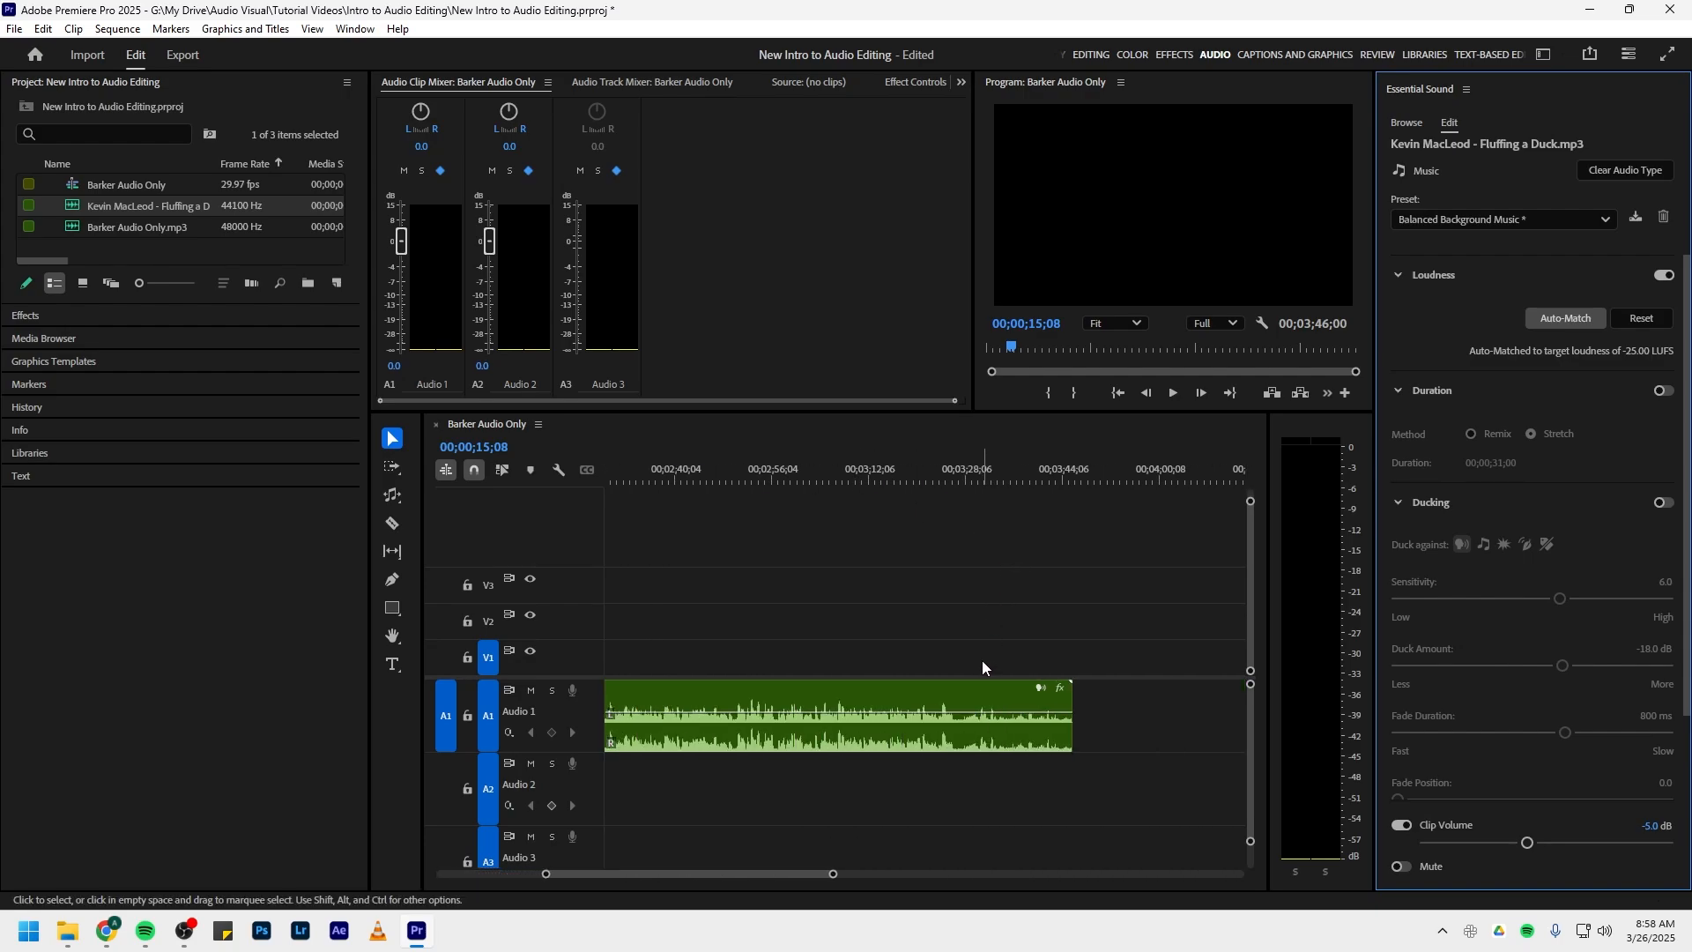
{"action": "scroll", "coordinate": [844, 594], "scroll_direction": "up", "scroll_amount": 8}
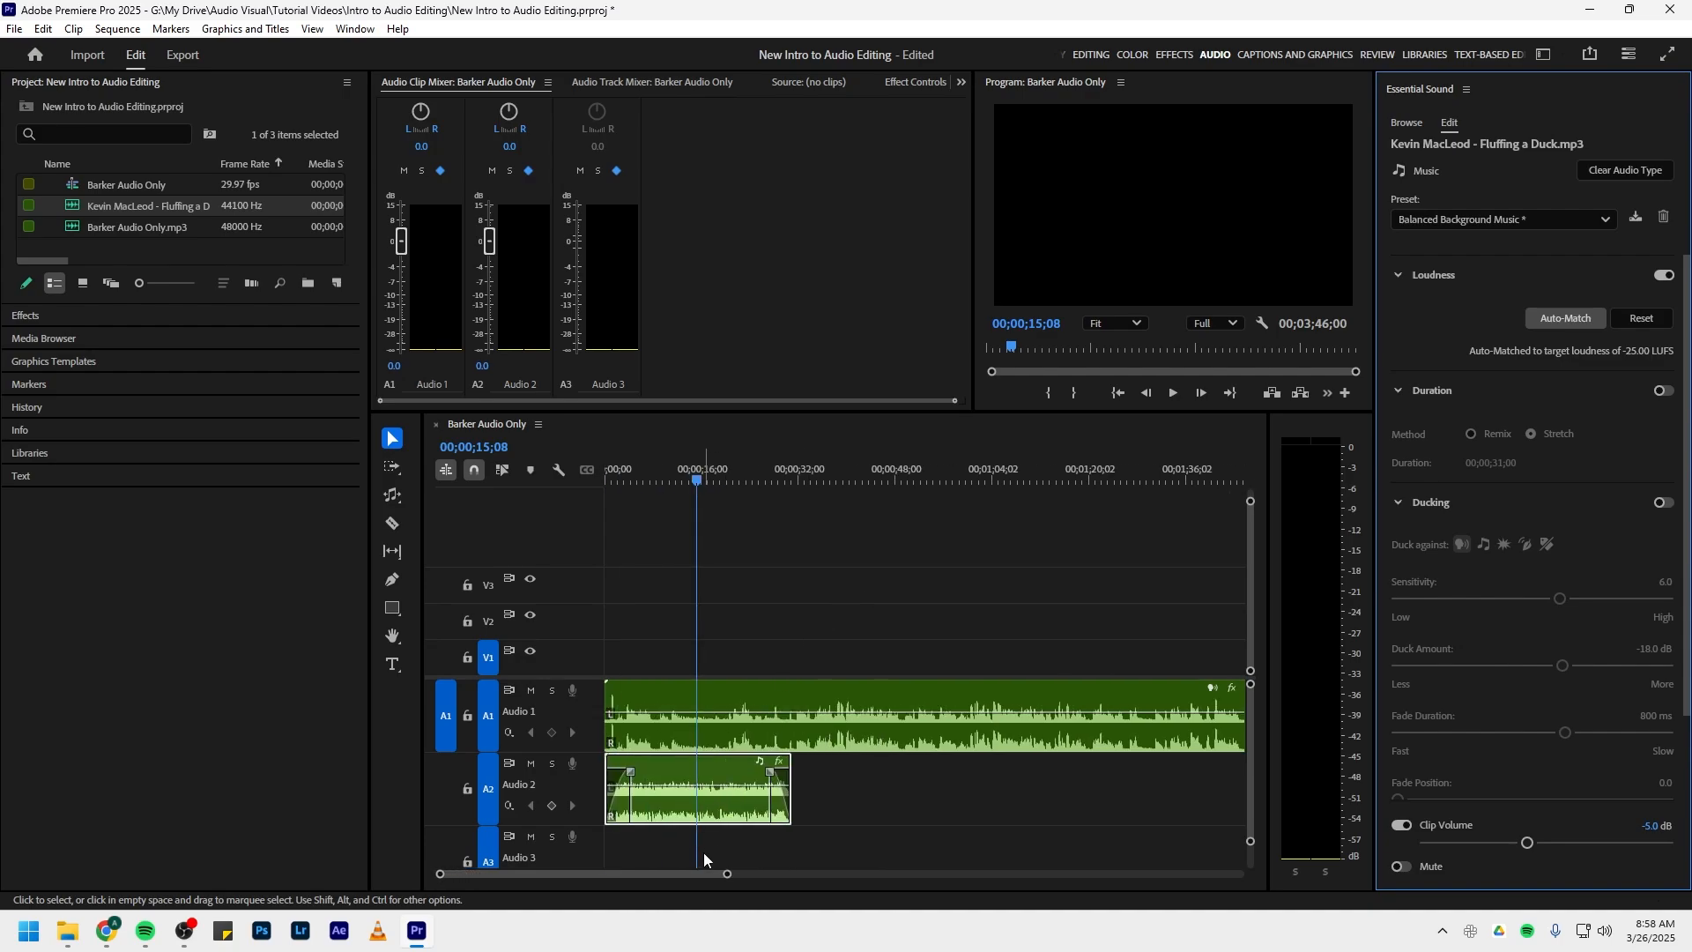
{"action": "left_click", "coordinate": [696, 802]}
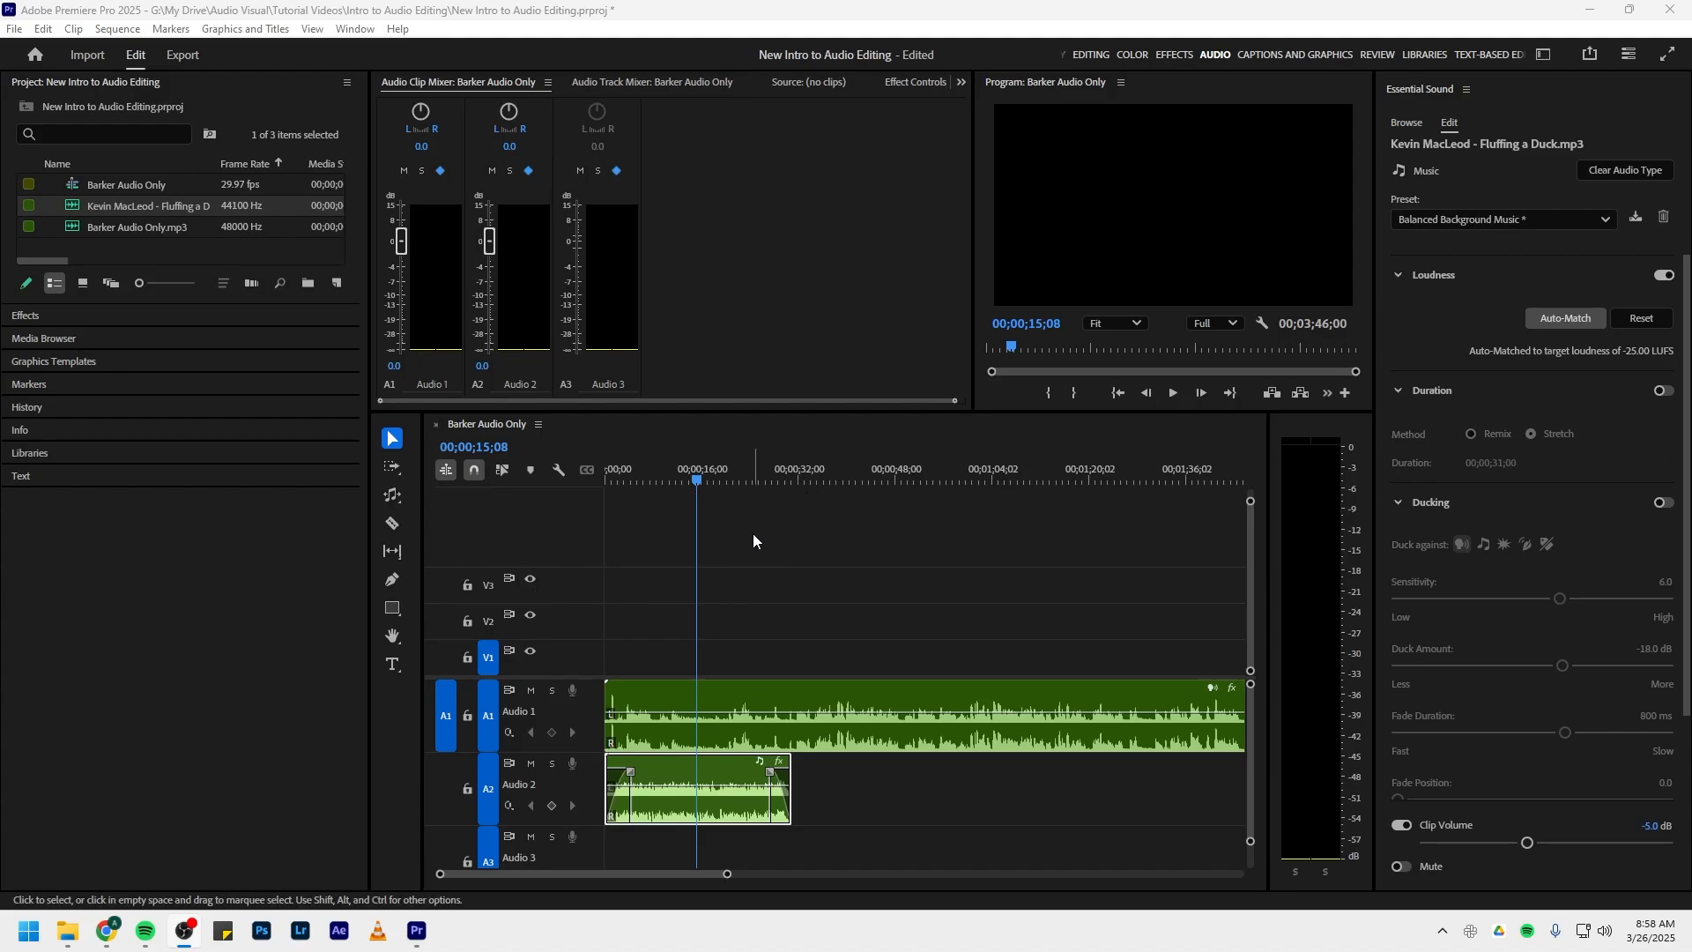
- Set up a media file export of the Barker Audio Only sequence in MP3 format and open its file name for editing
{"action": "left_click", "coordinate": [184, 56]}
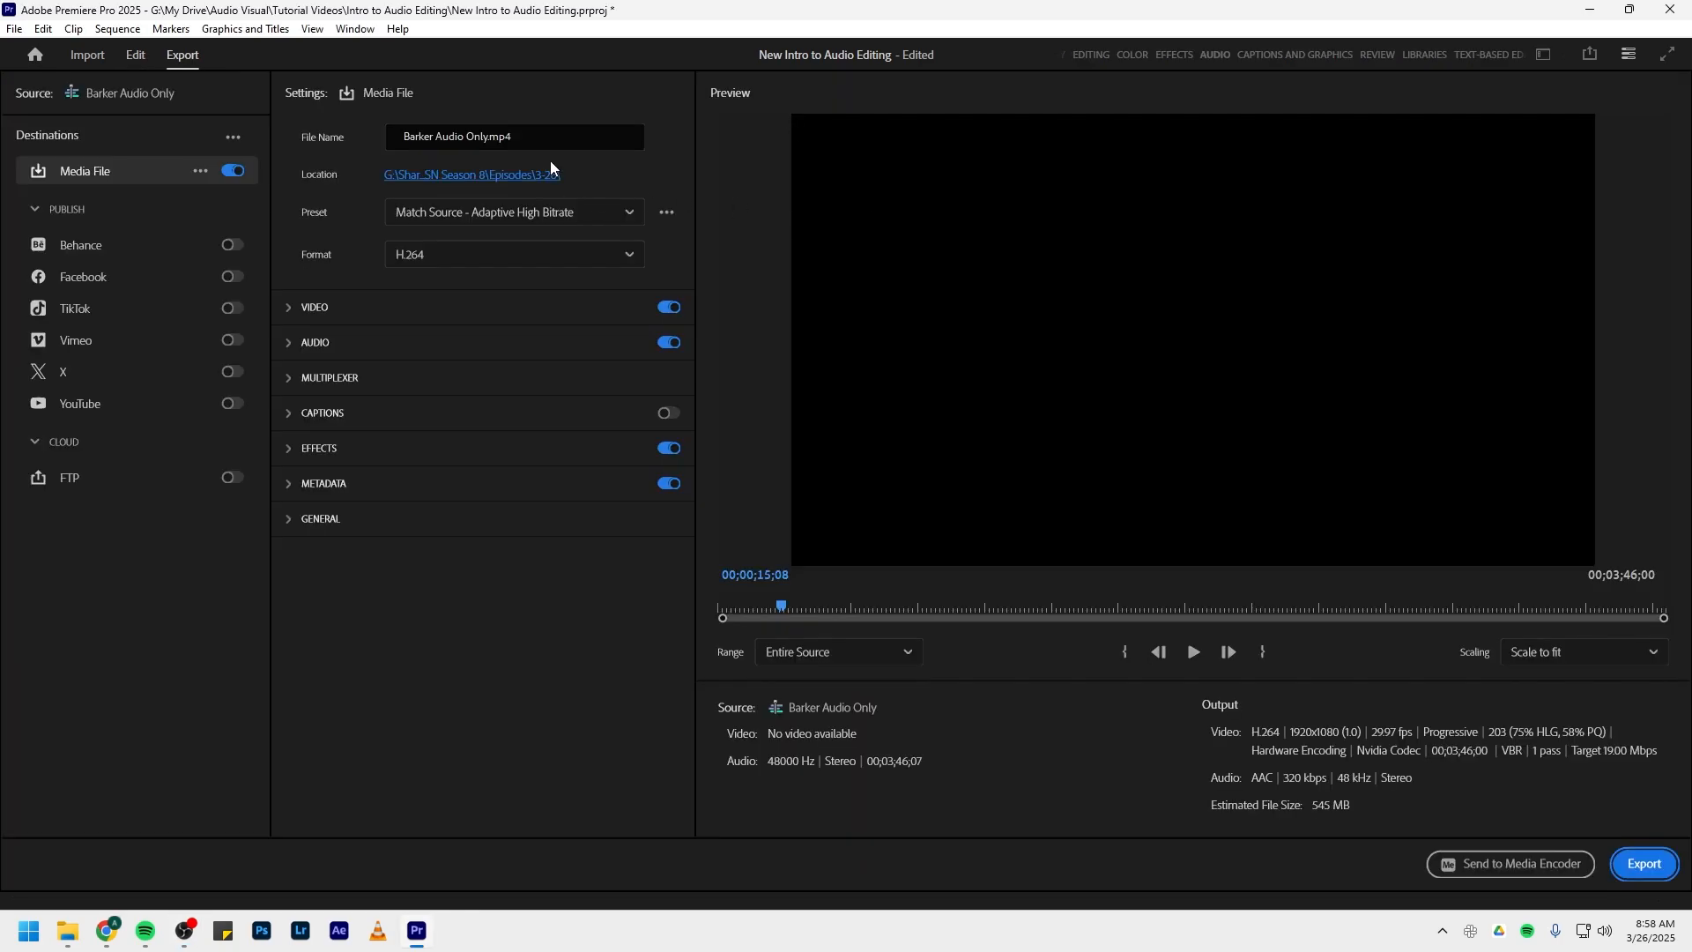
{"action": "left_click", "coordinate": [517, 263]}
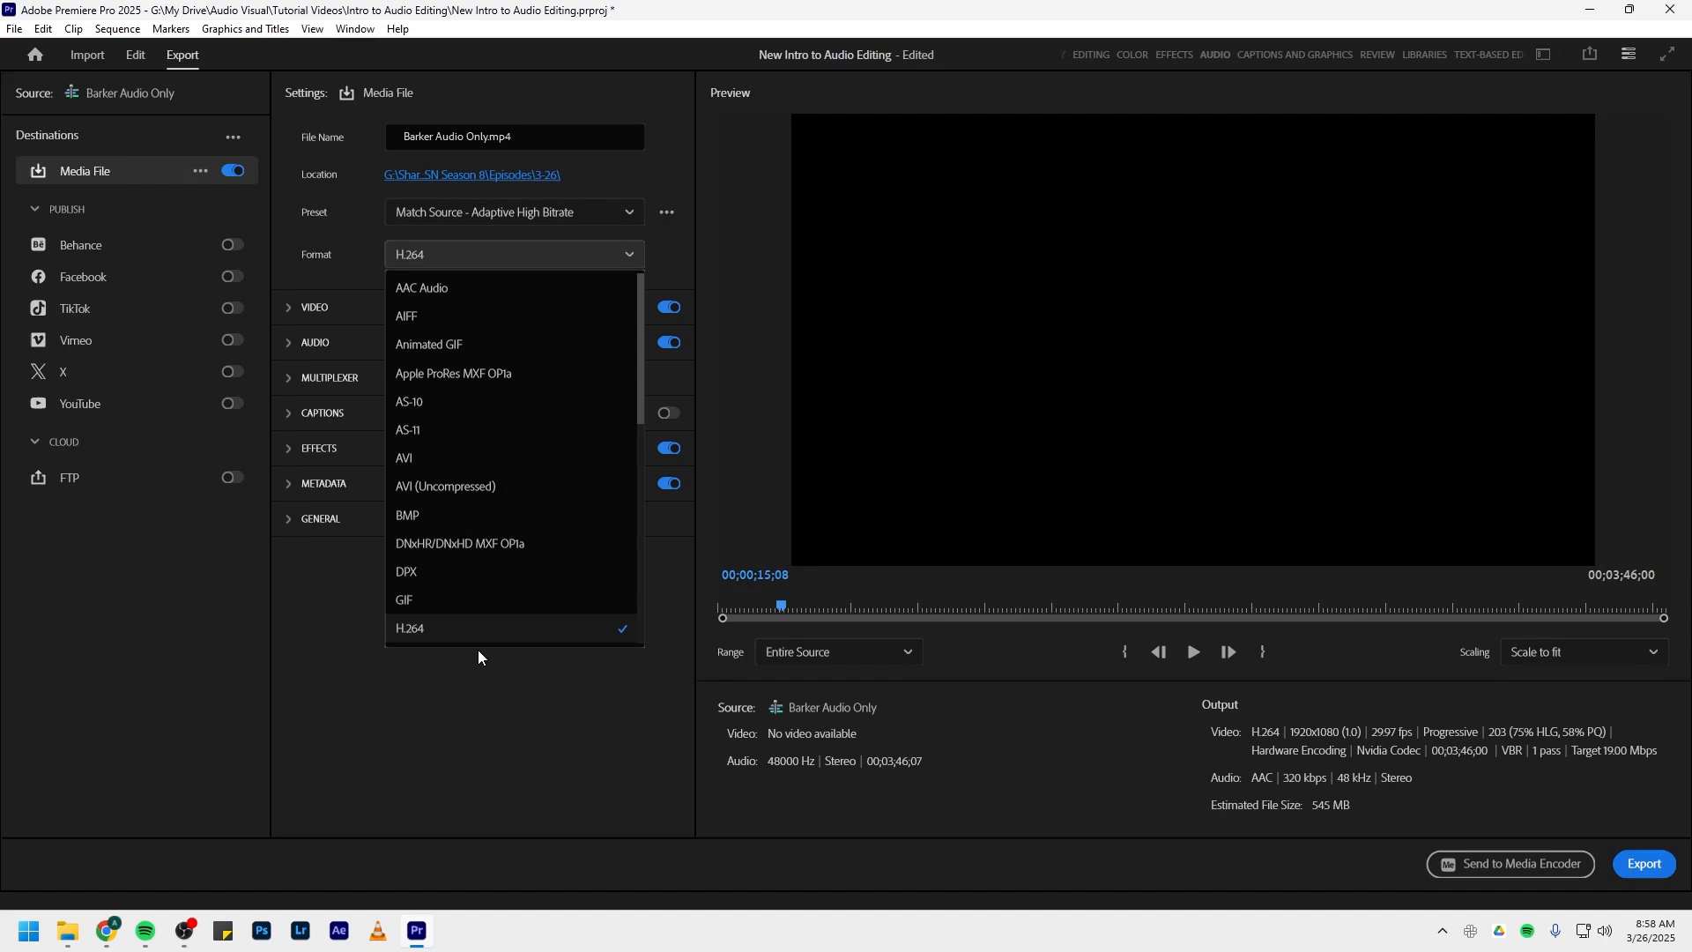
{"action": "scroll", "coordinate": [479, 643], "scroll_direction": "down", "scroll_amount": 1}
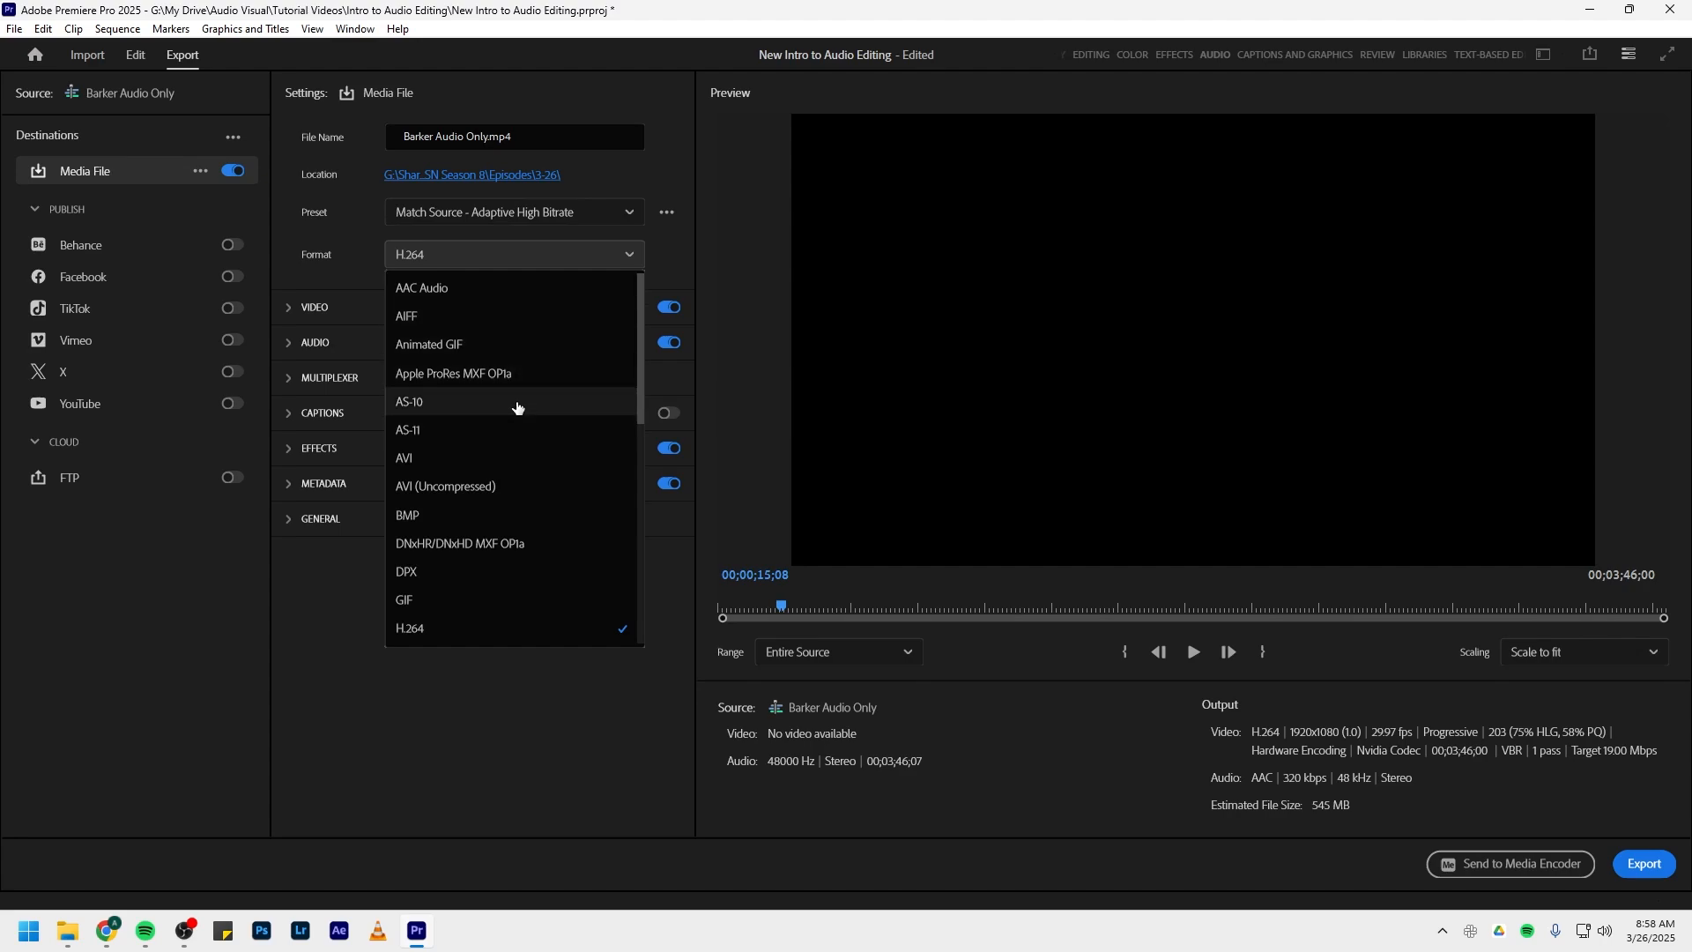
{"action": "scroll", "coordinate": [517, 404], "scroll_direction": "down", "scroll_amount": 1}
{"action": "scroll", "coordinate": [517, 395], "scroll_direction": "down", "scroll_amount": 3}
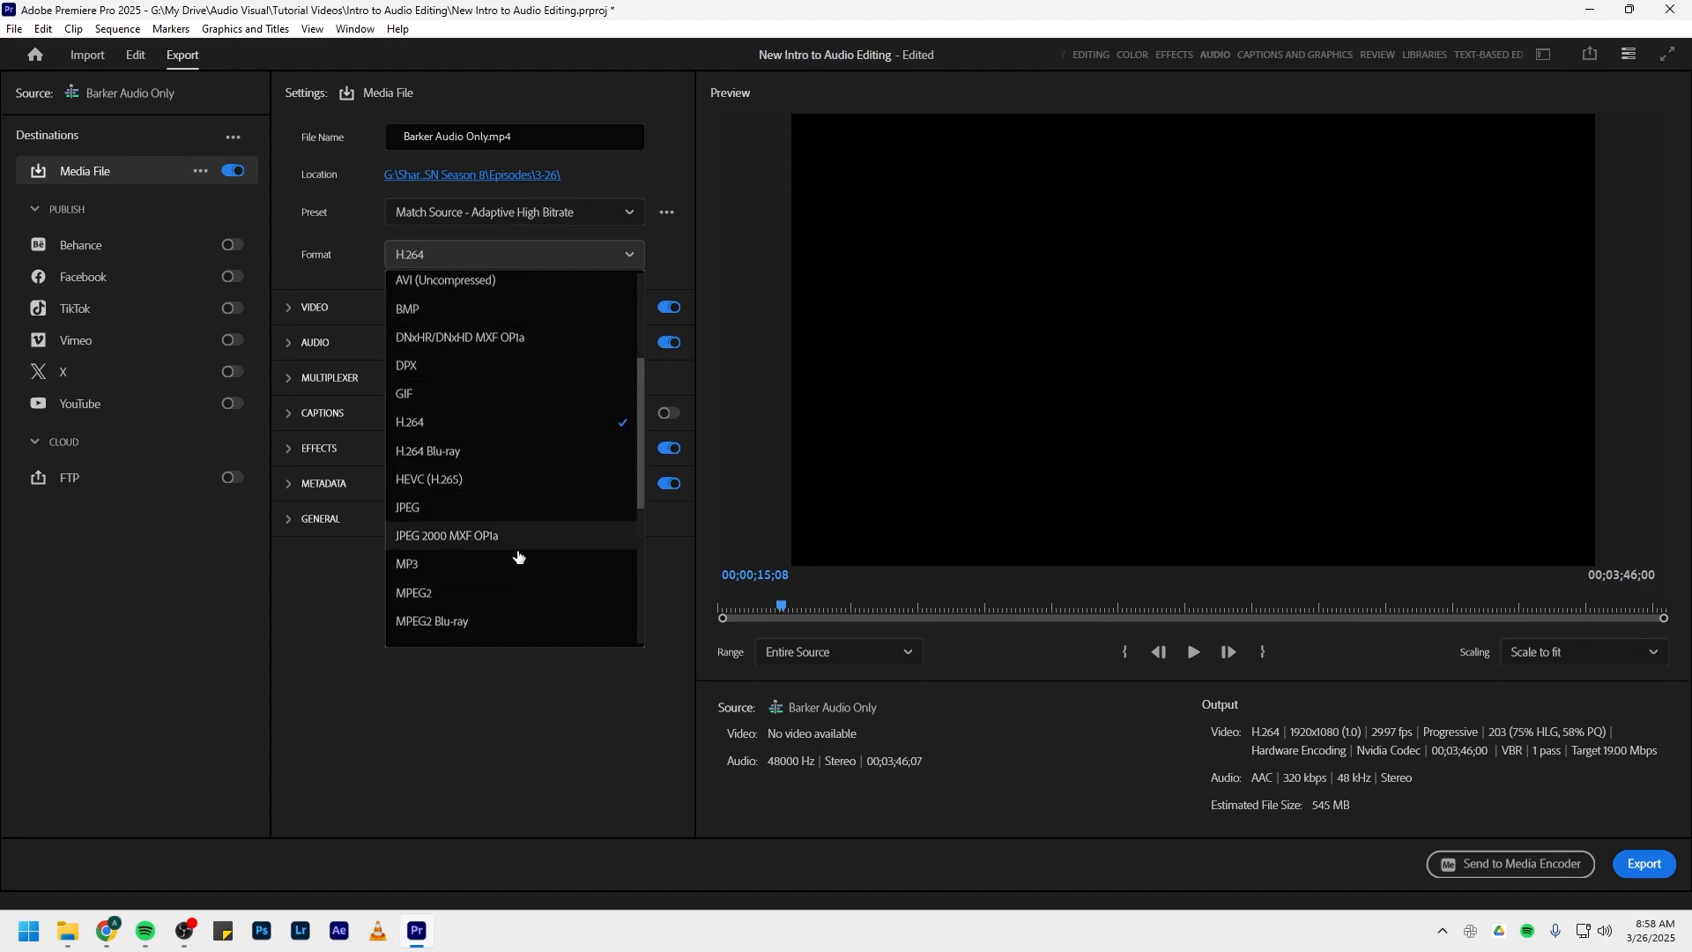
{"action": "scroll", "coordinate": [447, 368], "scroll_direction": "up", "scroll_amount": 1}
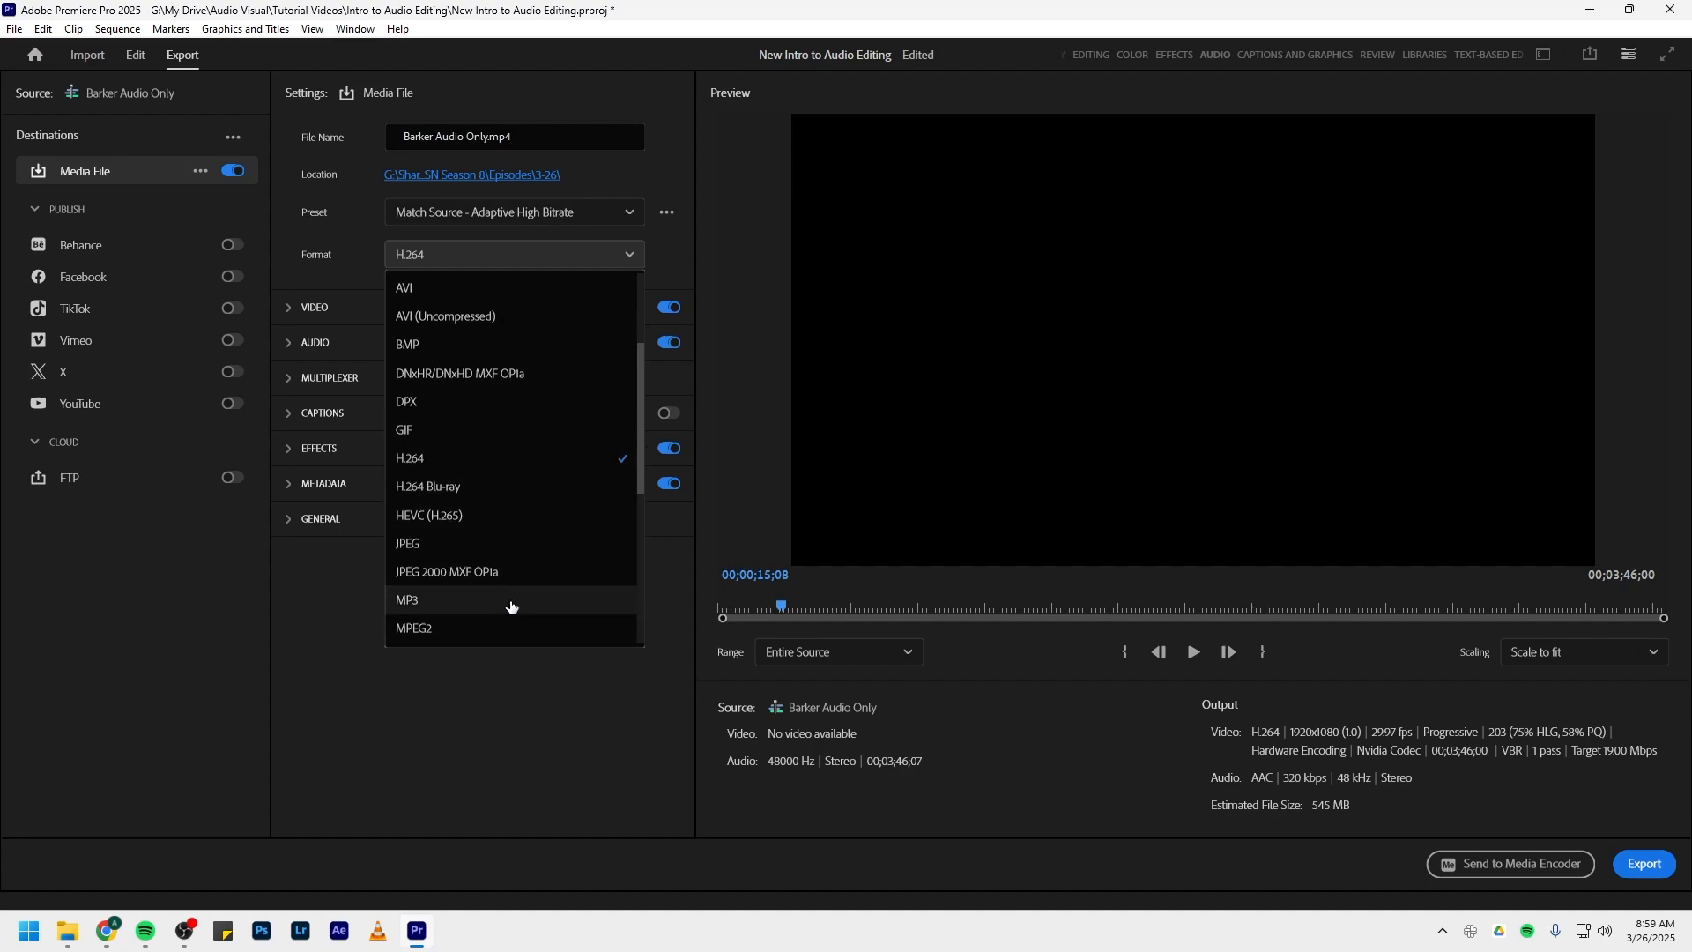
{"action": "left_click", "coordinate": [510, 603]}
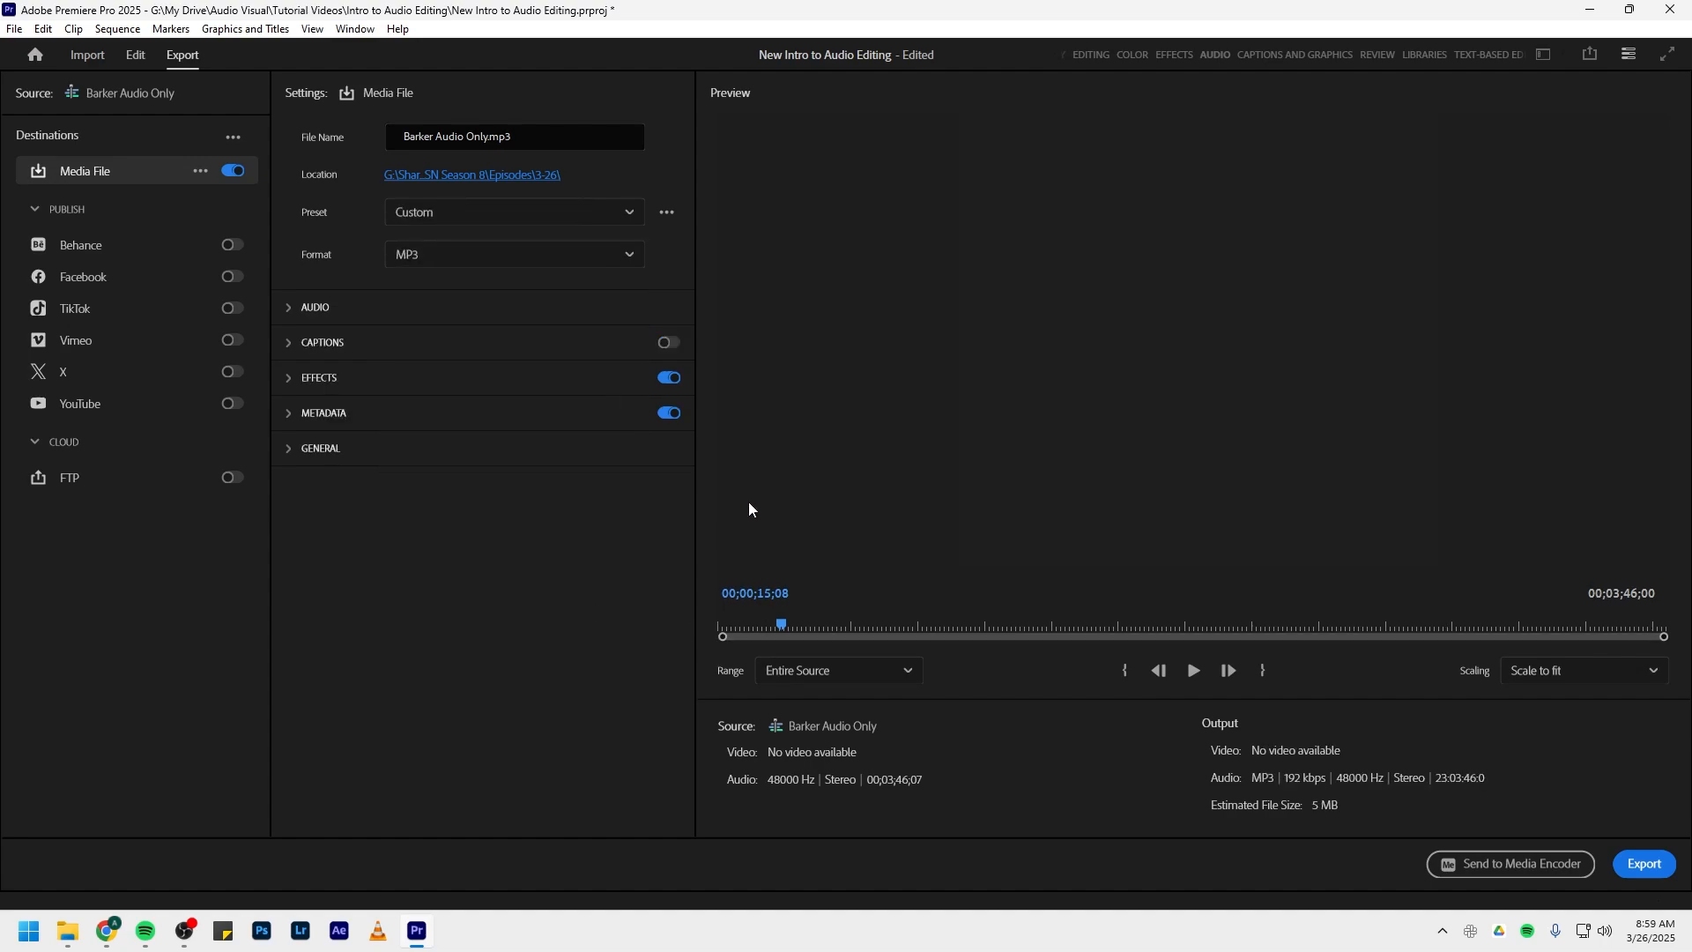
{"action": "left_click", "coordinate": [509, 137]}
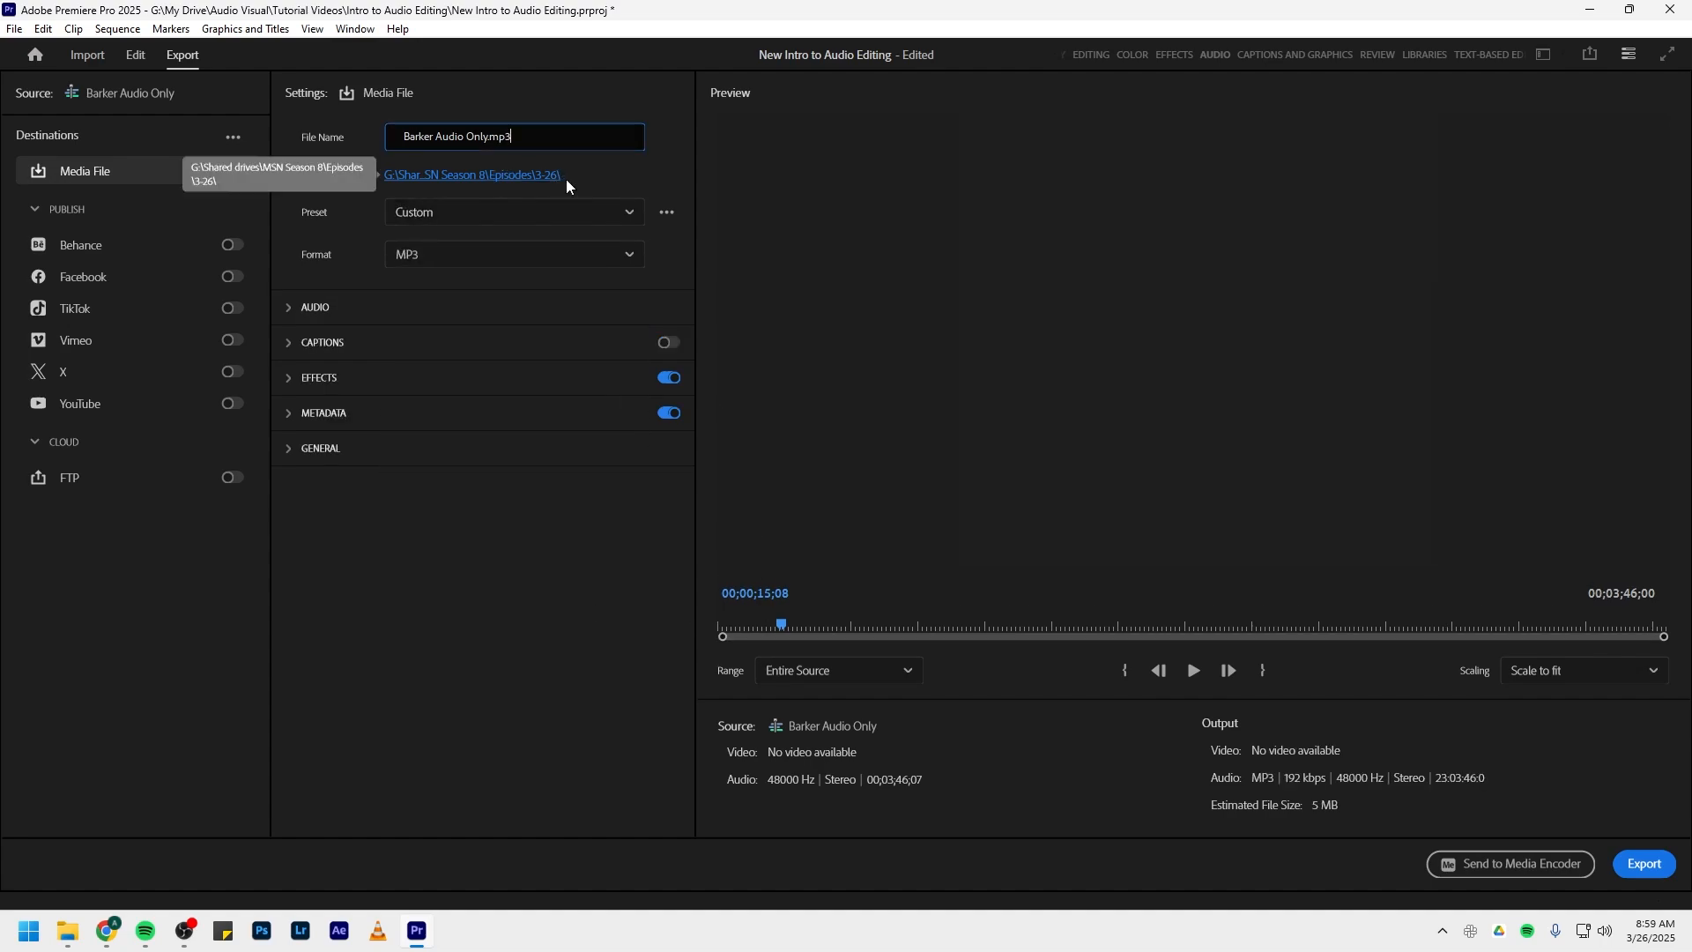